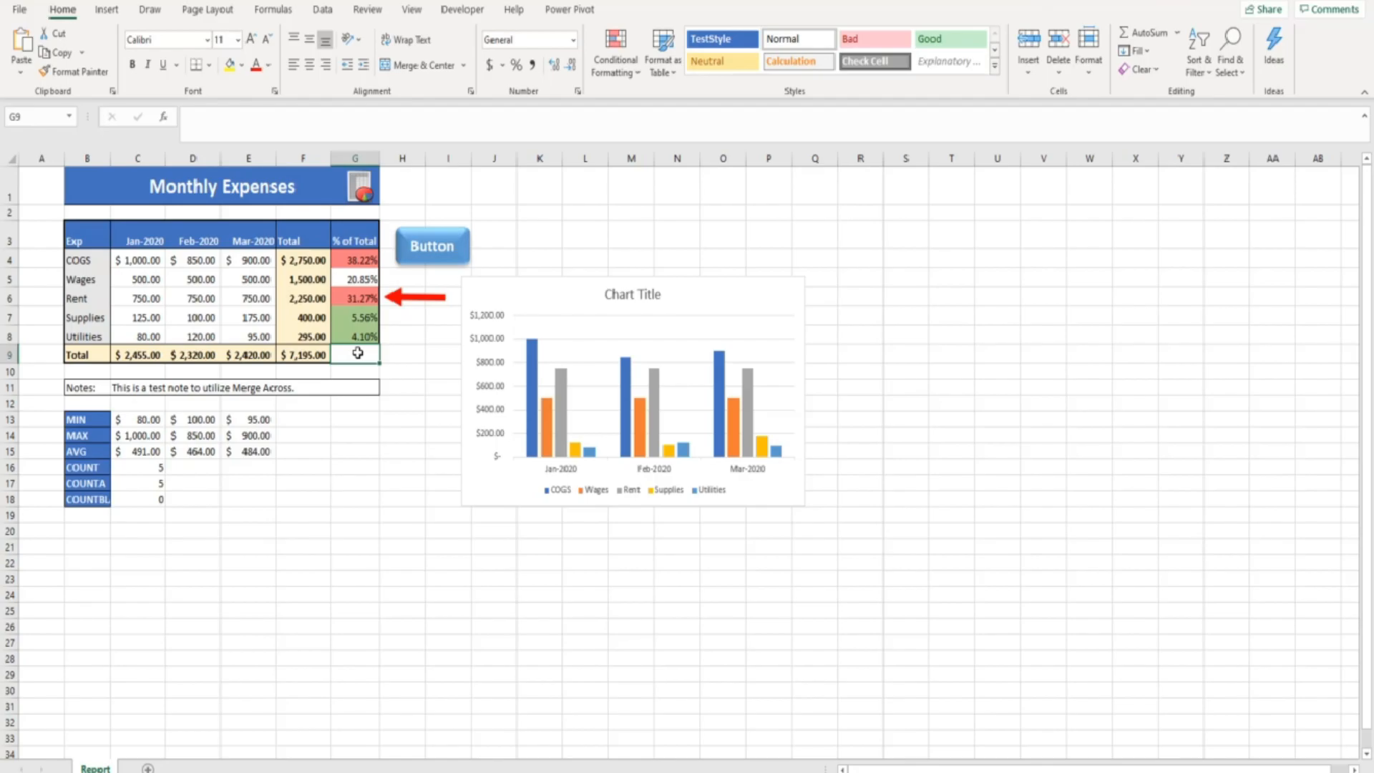
Replace the column chart's placeholder title with "Monthly Expenses".
{"action": "left_click", "coordinate": [487, 295]}
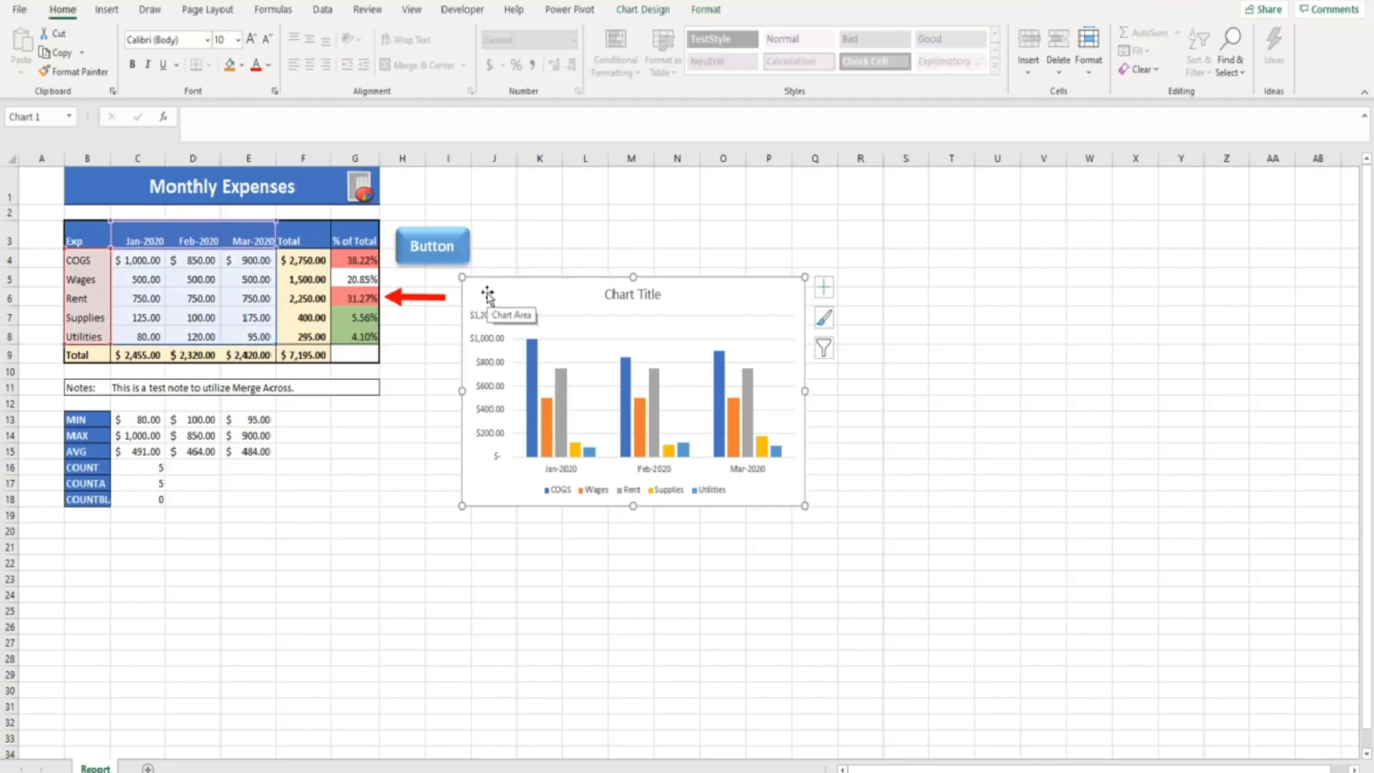
{"action": "left_click", "coordinate": [698, 14]}
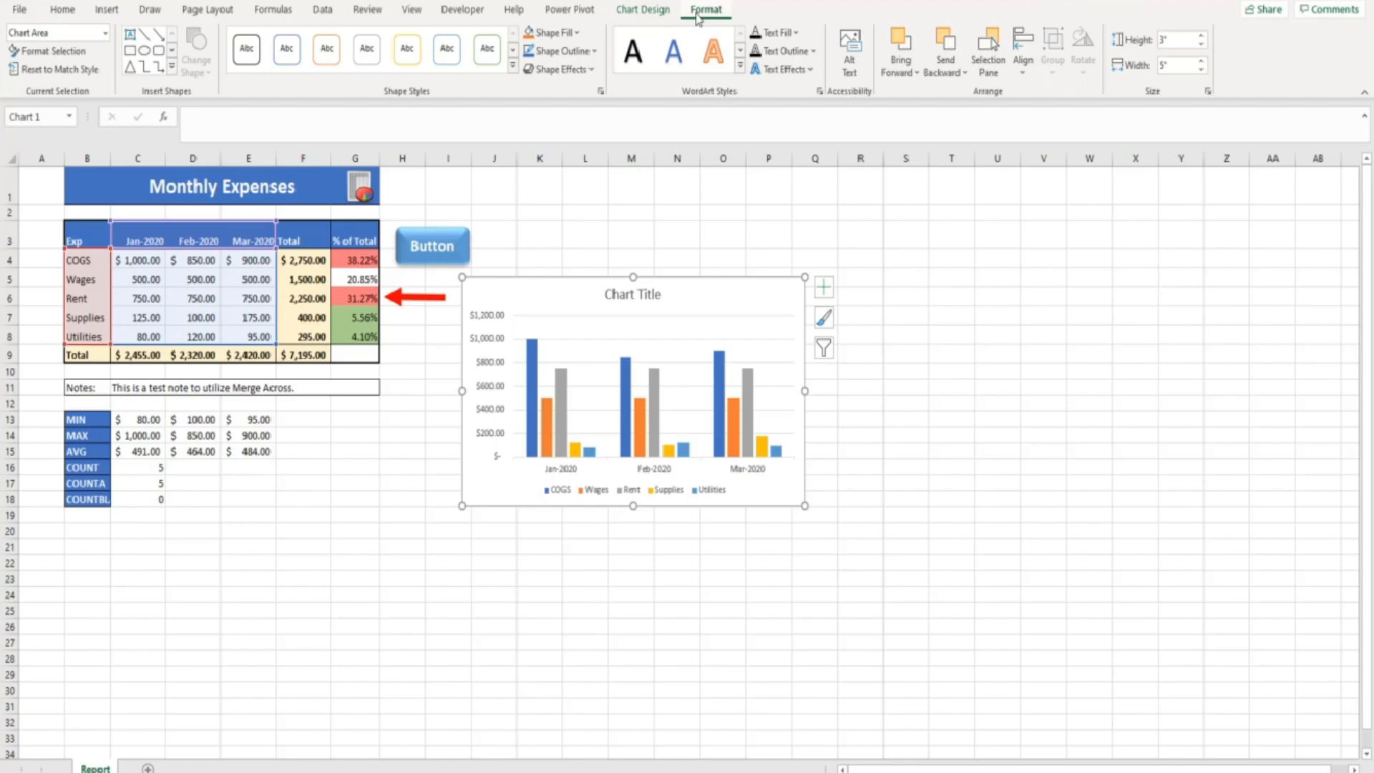
{"action": "left_click", "coordinate": [657, 296]}
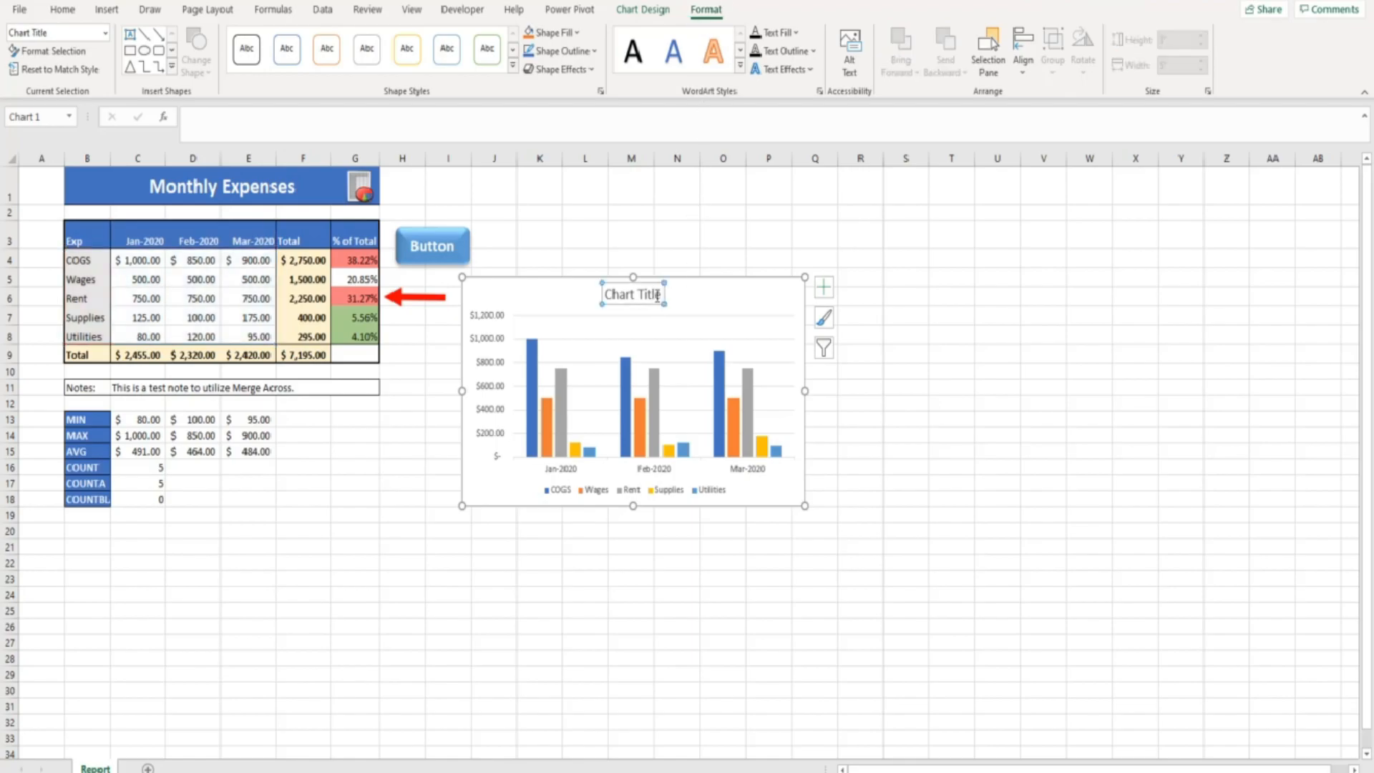
{"action": "left_click_drag", "start_coordinate": [658, 295], "coordinate": [601, 293]}
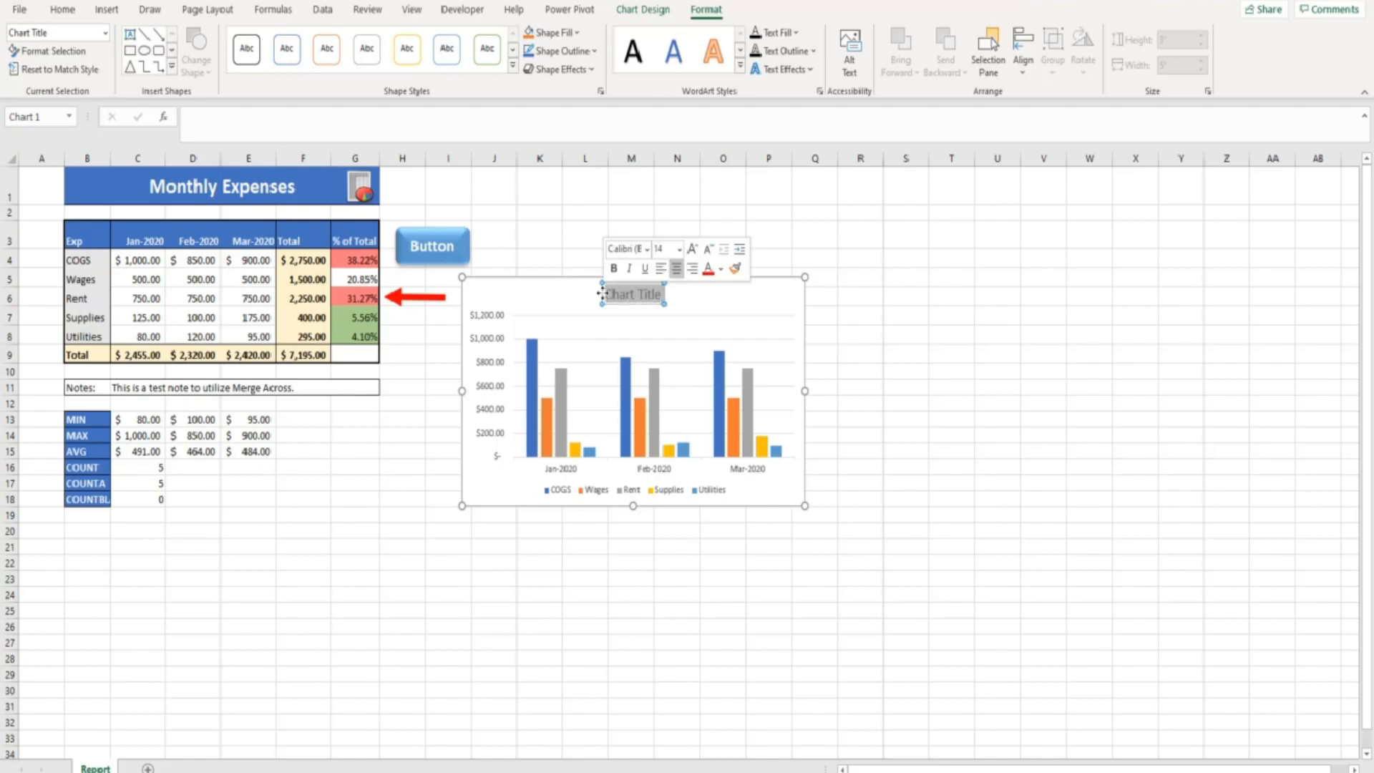
{"action": "type", "text": "Monthly Exp"}
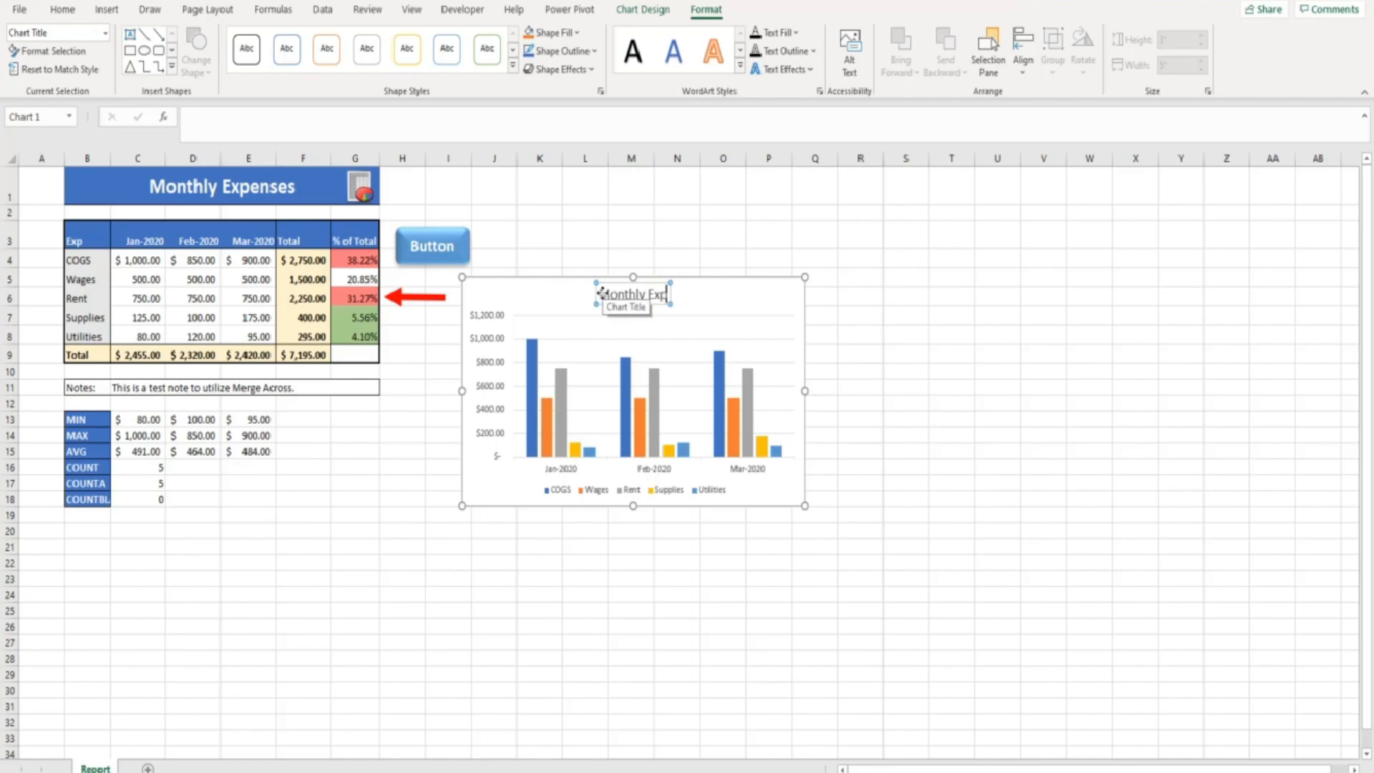
{"action": "type", "text": "enses"}
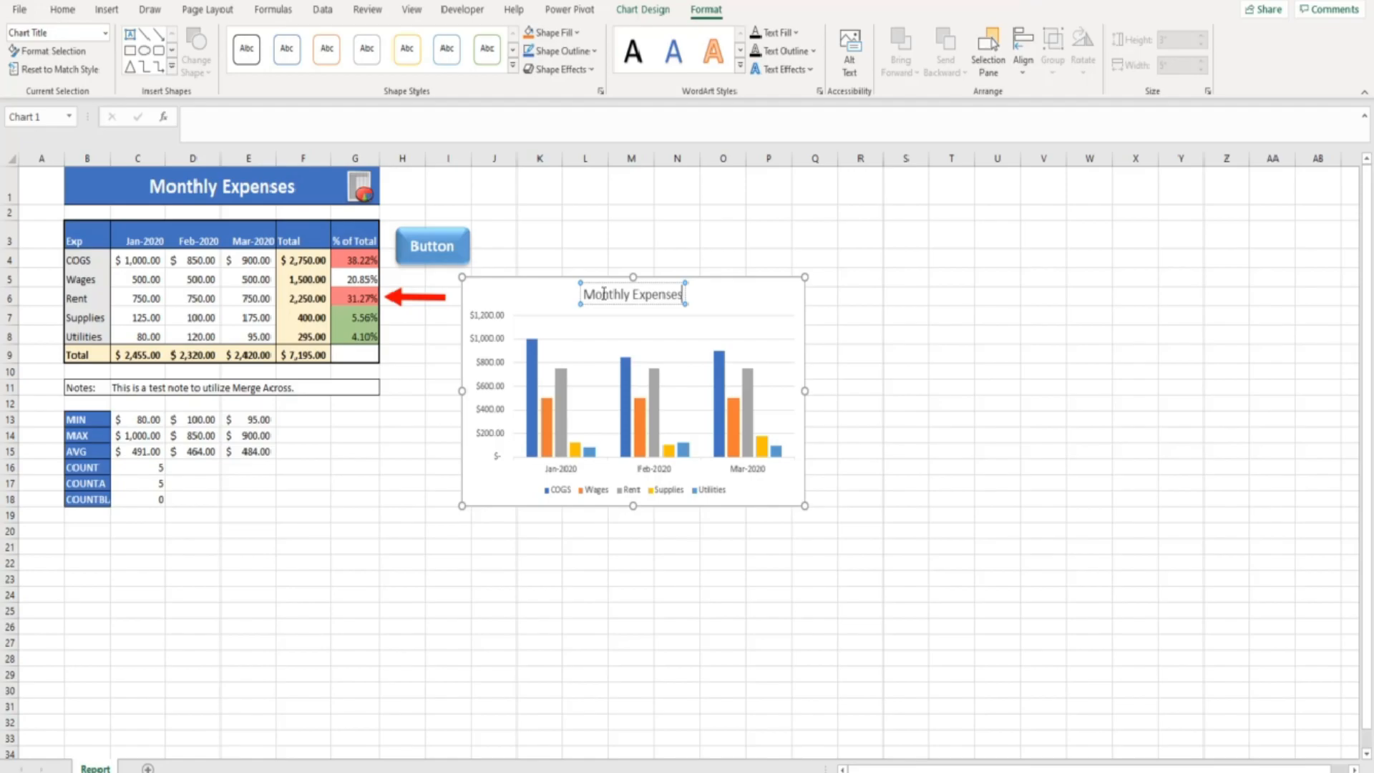
{"action": "left_click", "coordinate": [607, 313]}
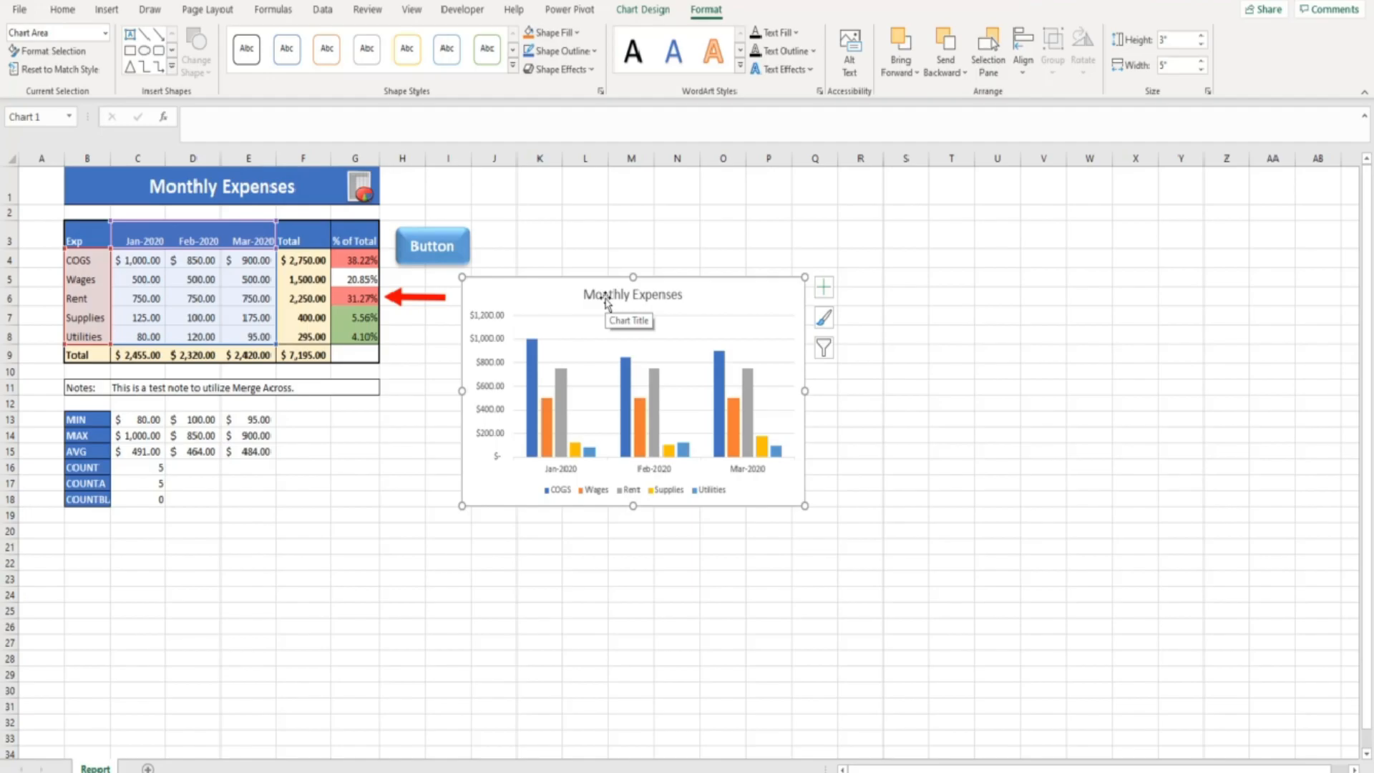
Make the chart's title and its legend text bold.
{"action": "left_click", "coordinate": [607, 300]}
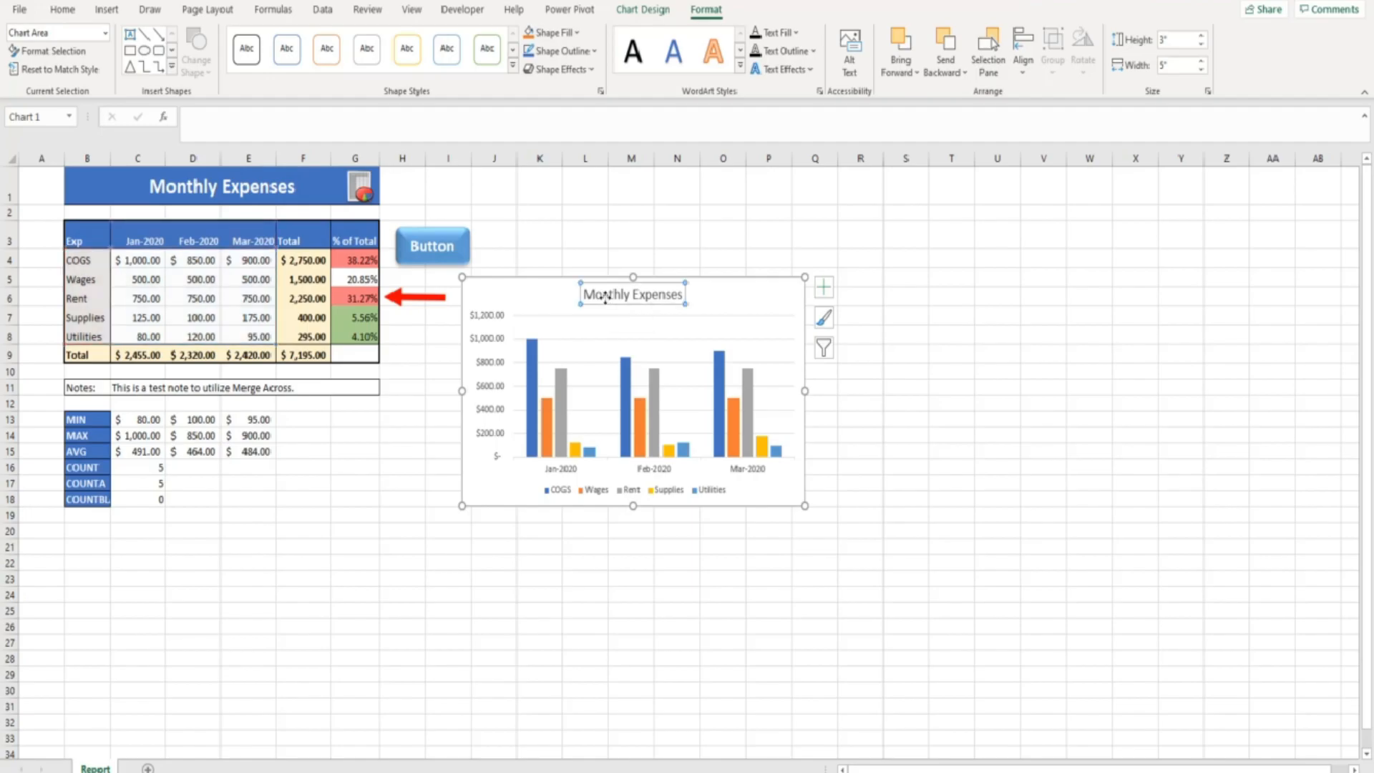
{"action": "left_click", "coordinate": [71, 15]}
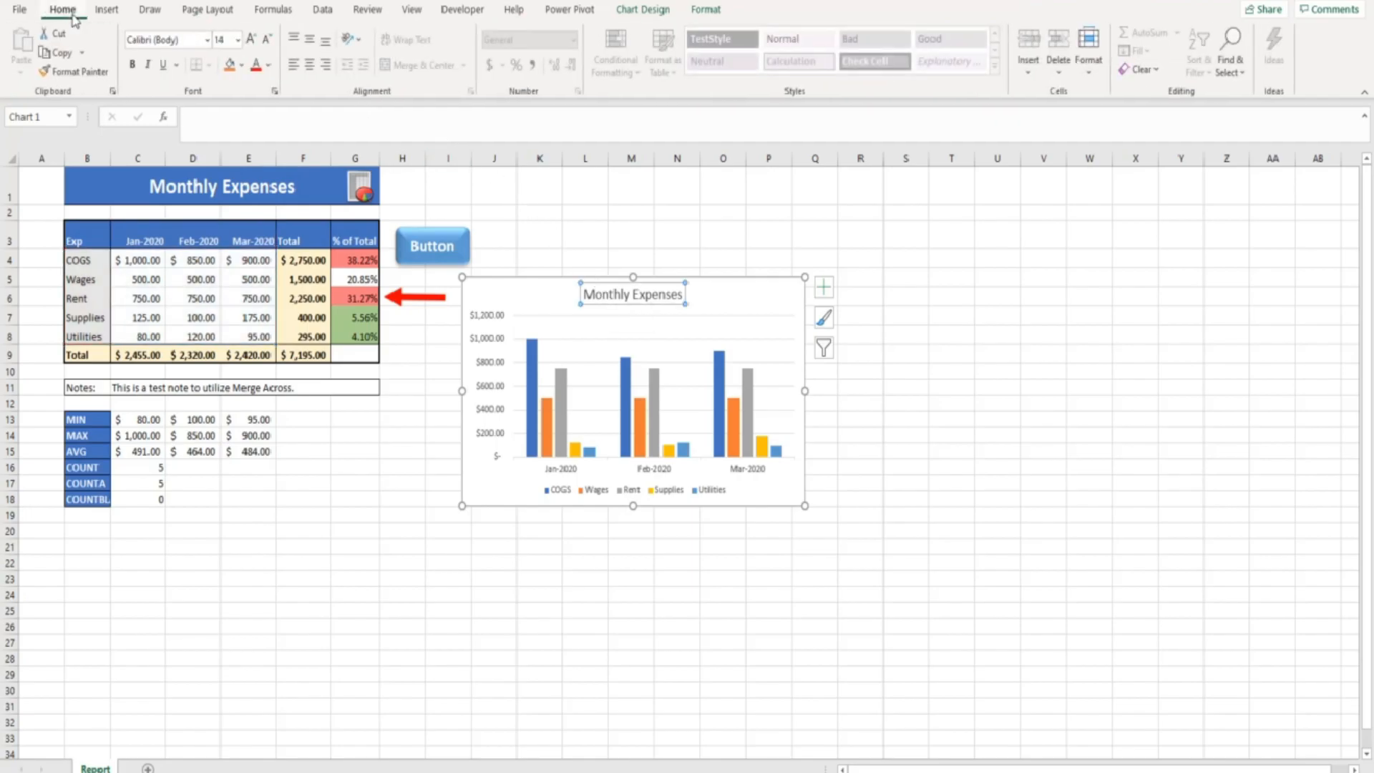
{"action": "left_click", "coordinate": [133, 67]}
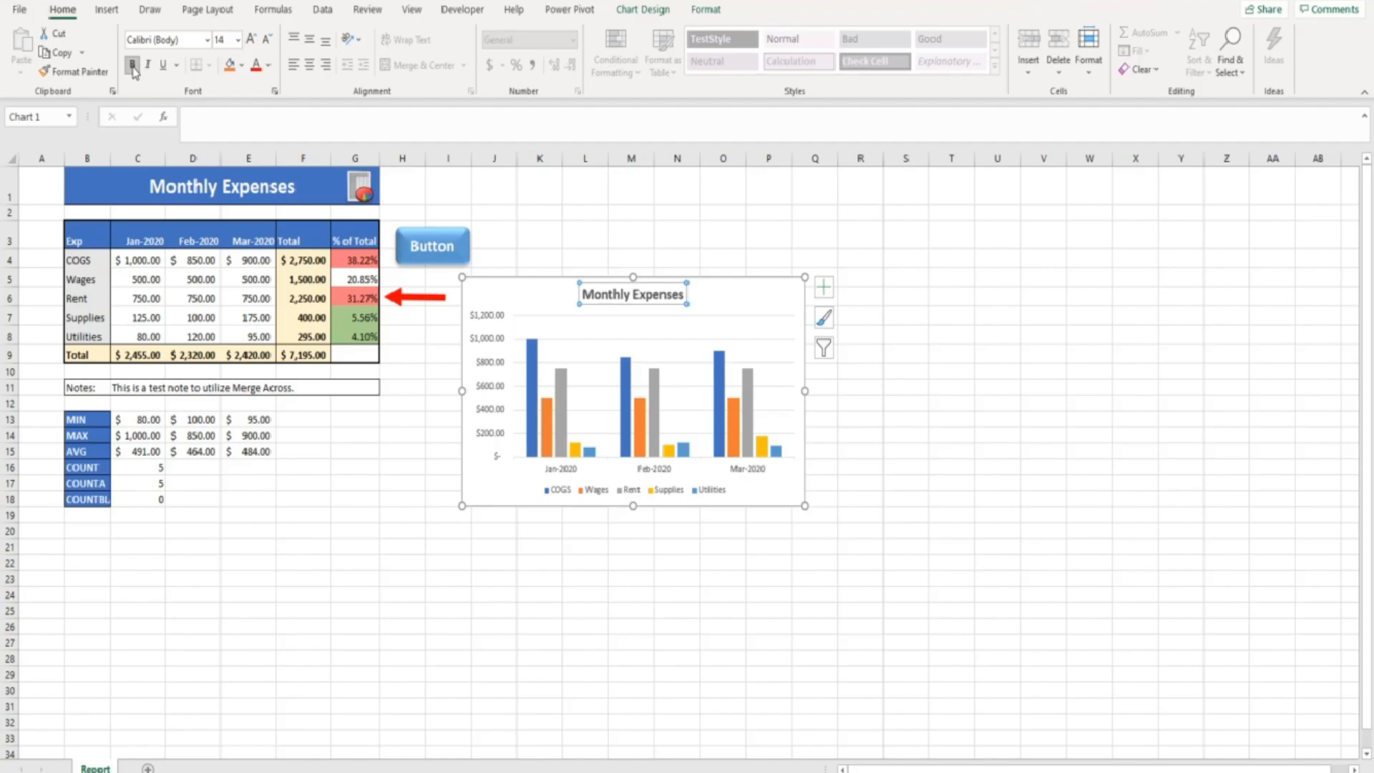
{"action": "left_click", "coordinate": [564, 492]}
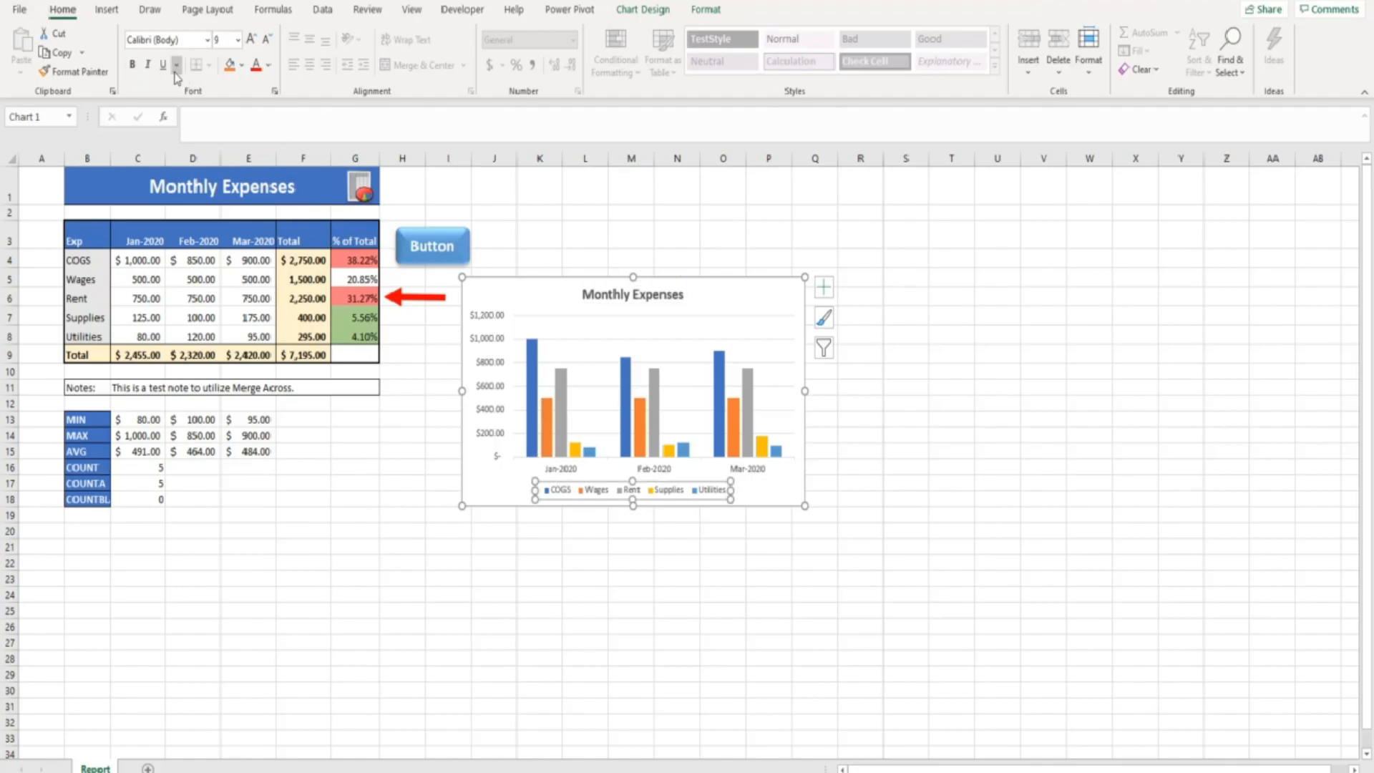
{"action": "left_click", "coordinate": [136, 70]}
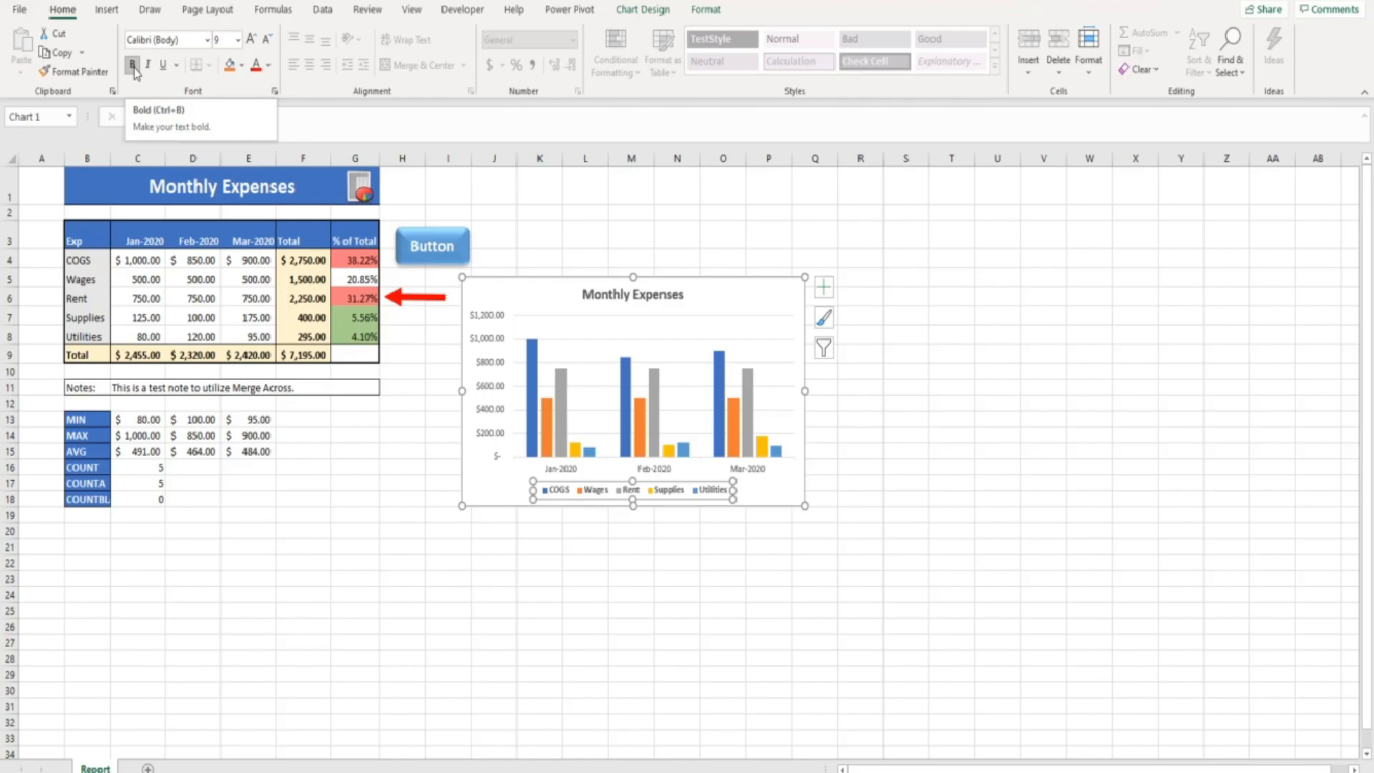
{"action": "left_click", "coordinate": [700, 16]}
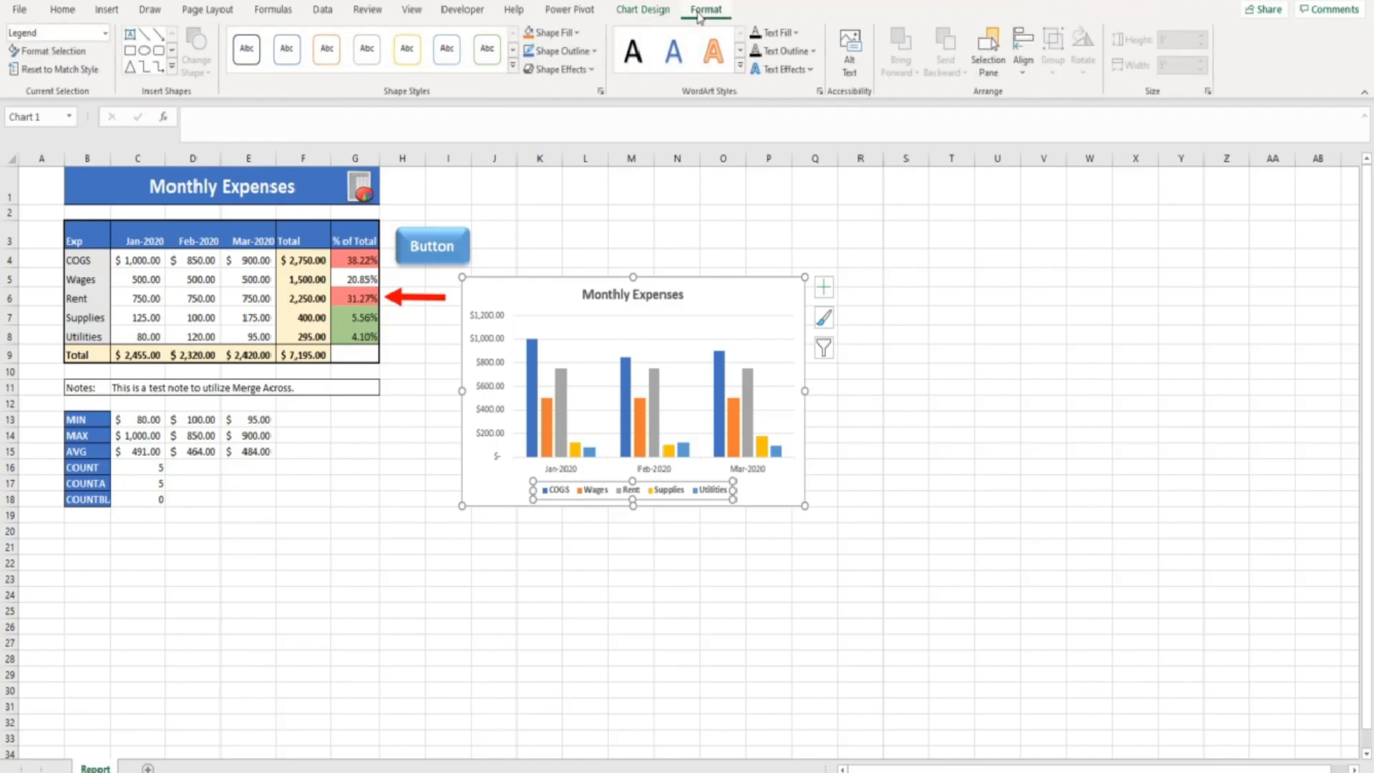
{"action": "left_click", "coordinate": [515, 69]}
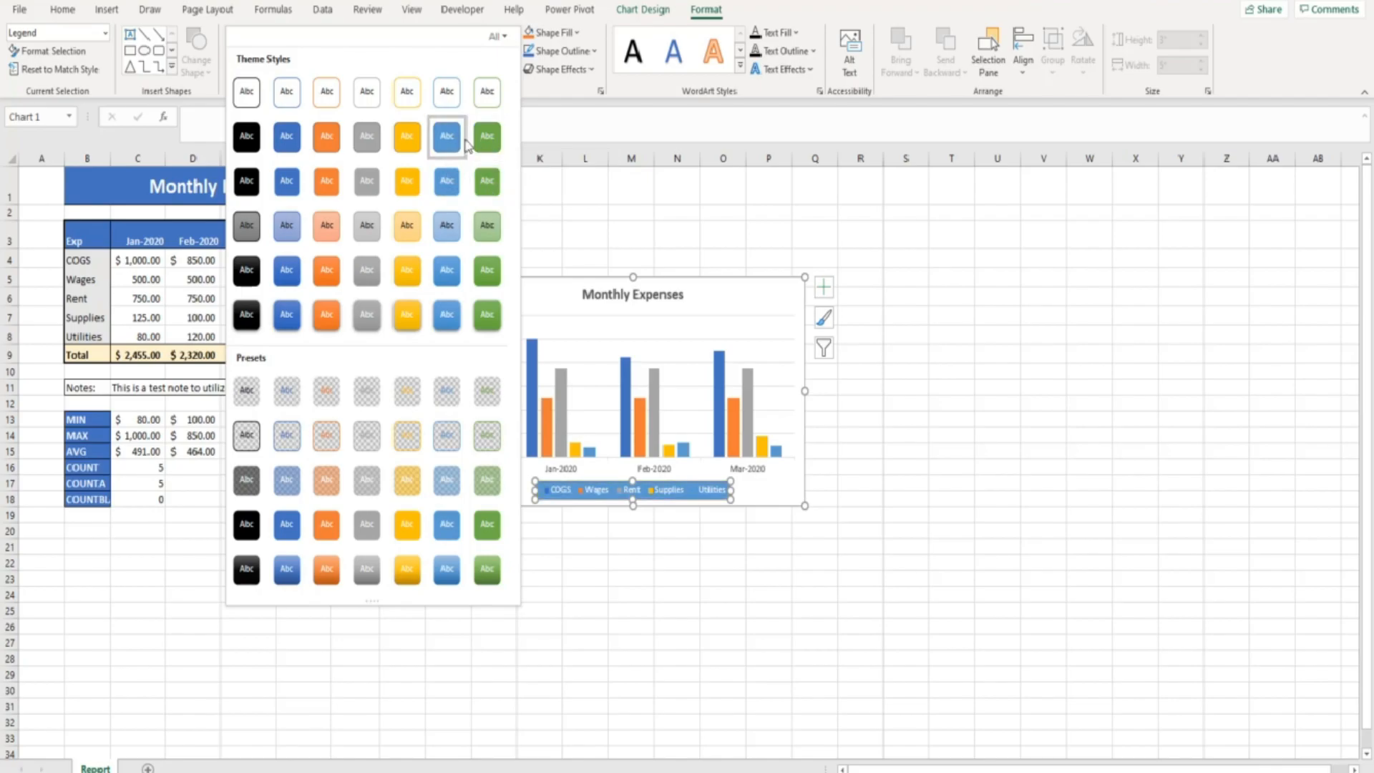
{"action": "left_click", "coordinate": [747, 292]}
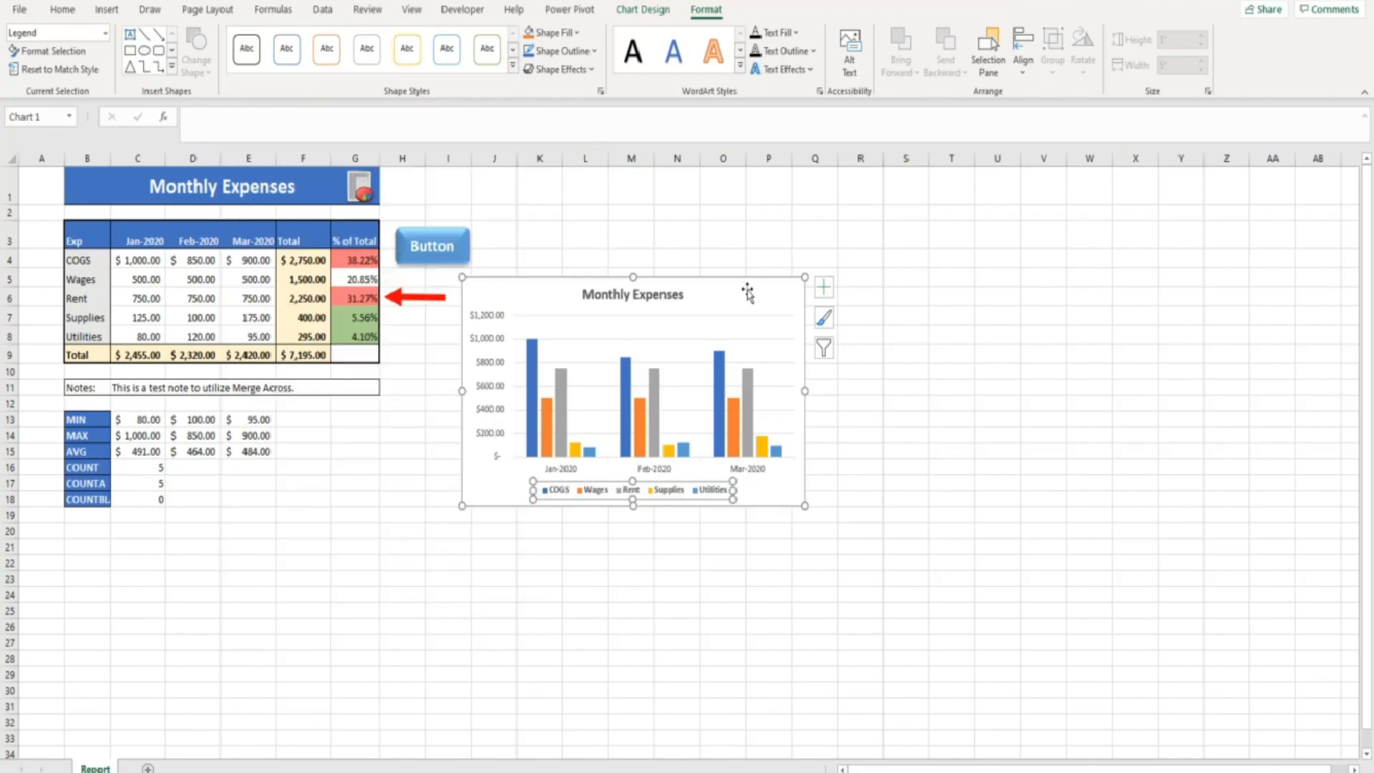
{"action": "left_click", "coordinate": [749, 293]}
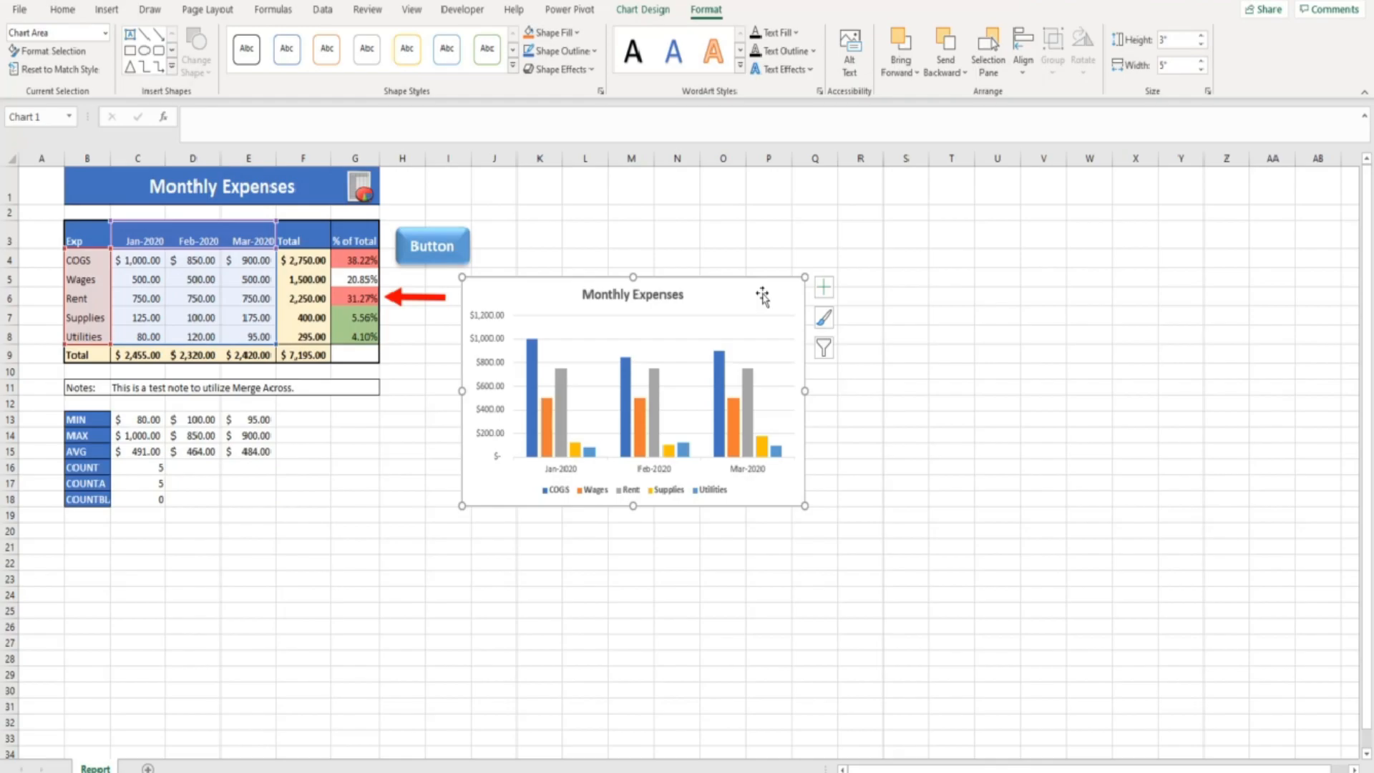
{"action": "left_click", "coordinate": [513, 66]}
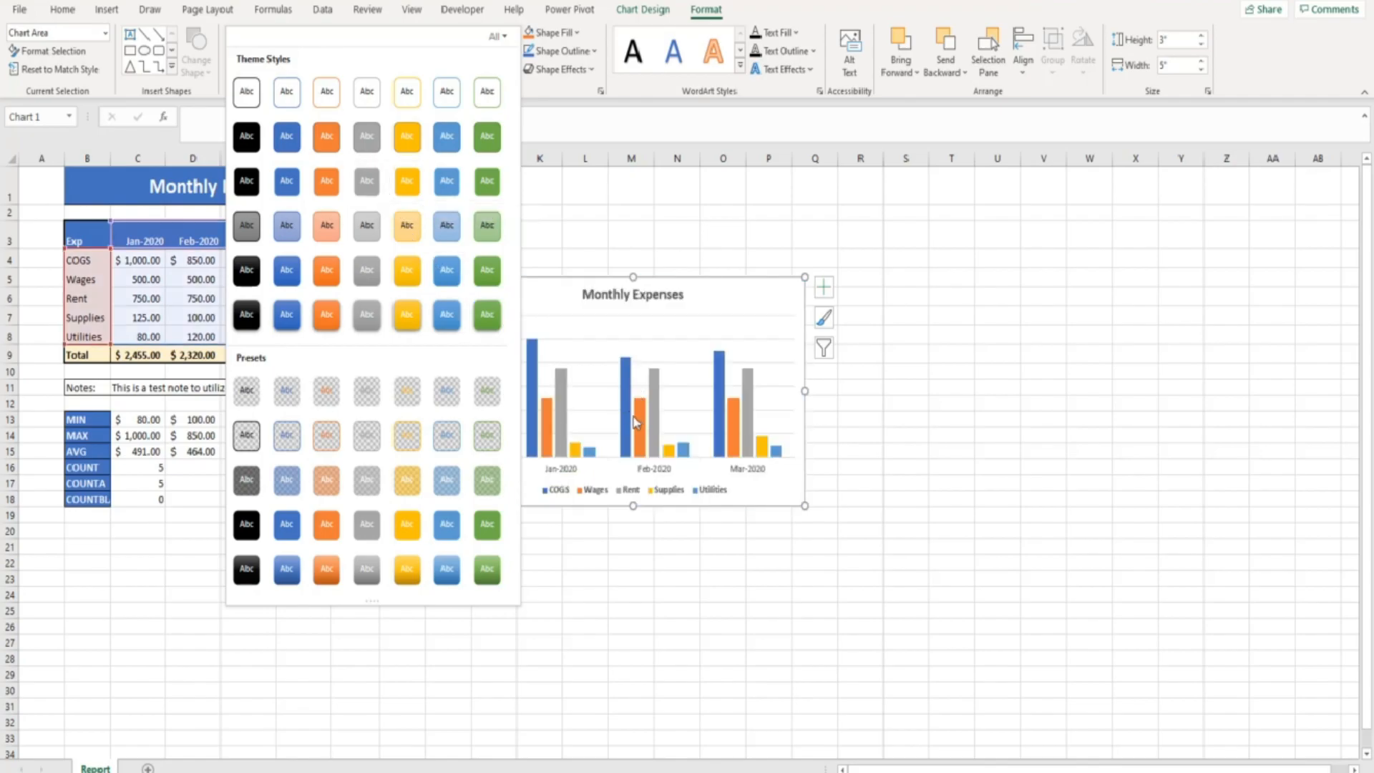
{"action": "left_click", "coordinate": [684, 351]}
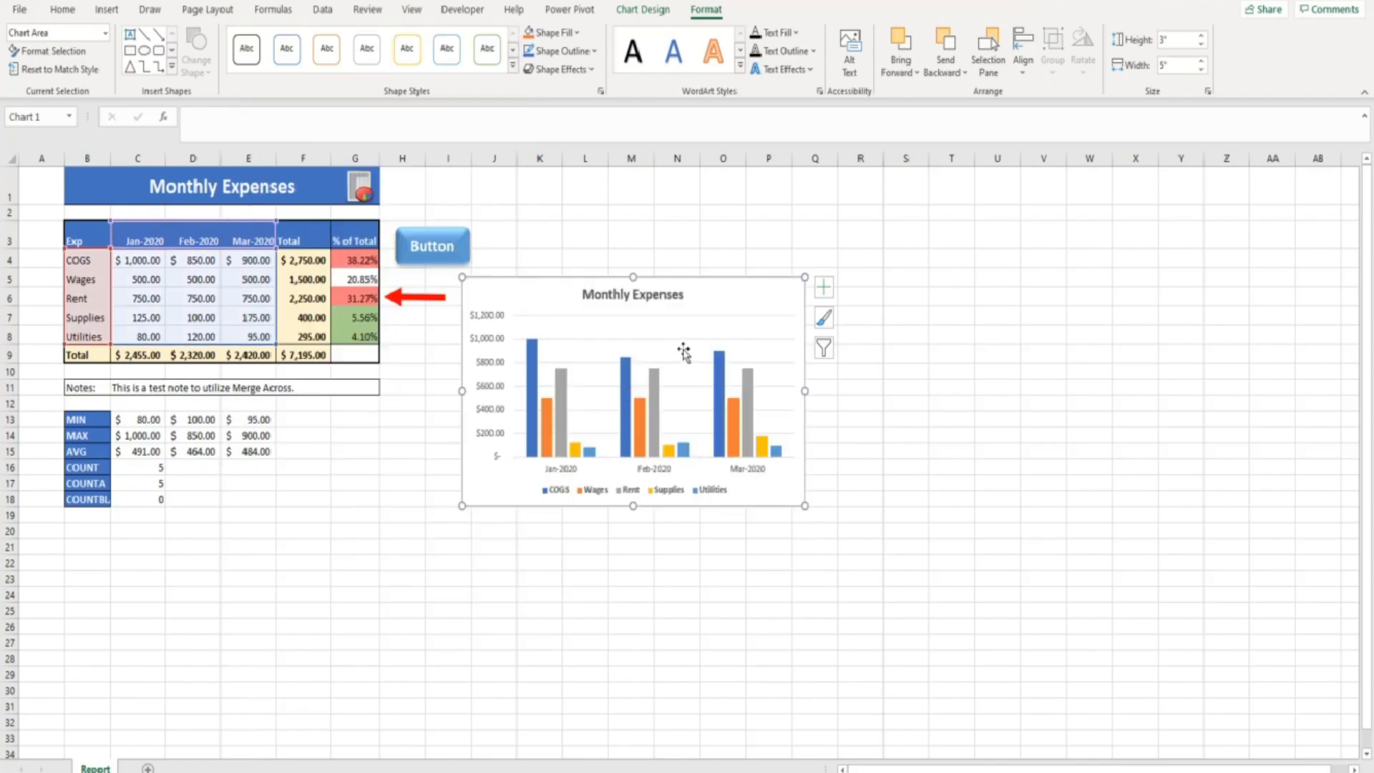
Fill the chart's plot area with the light gray theme color.
{"action": "left_click", "coordinate": [683, 350]}
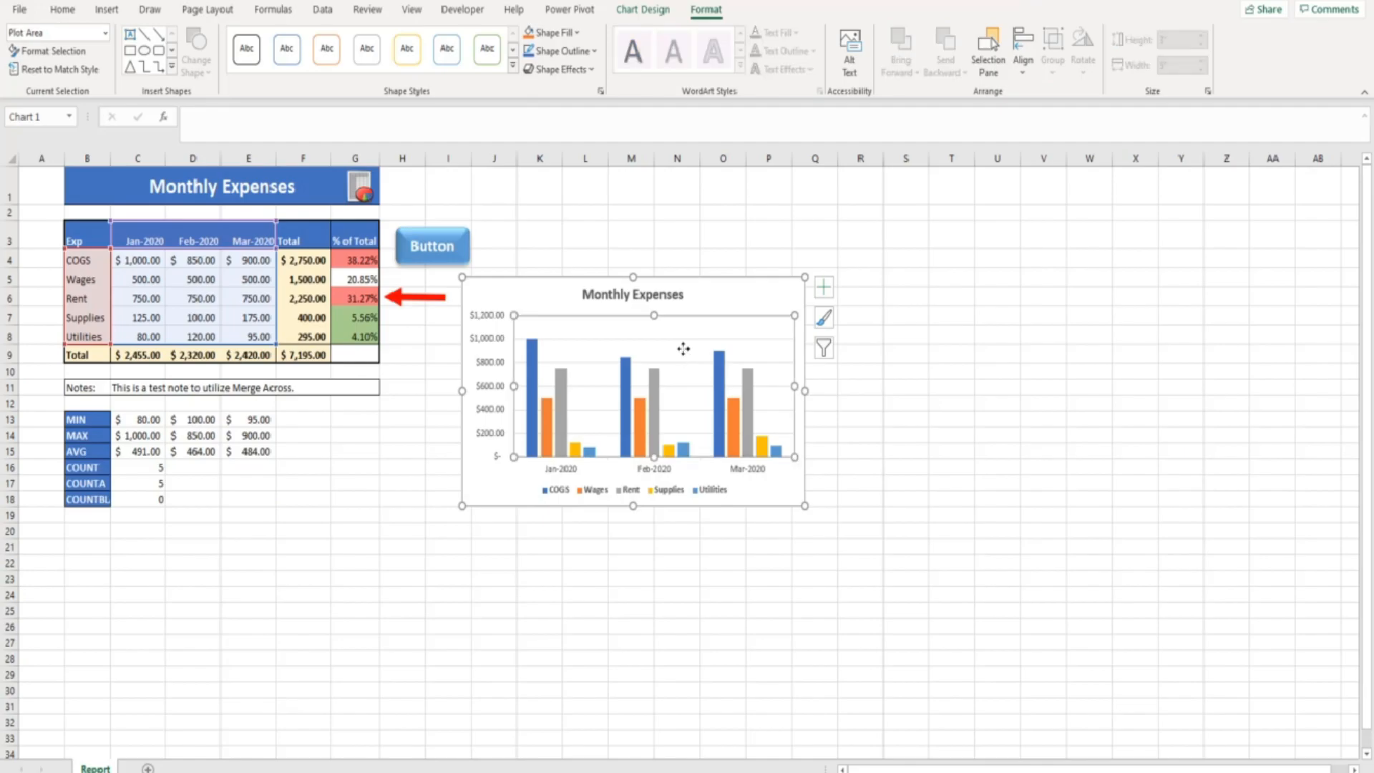
{"action": "left_click", "coordinate": [578, 34]}
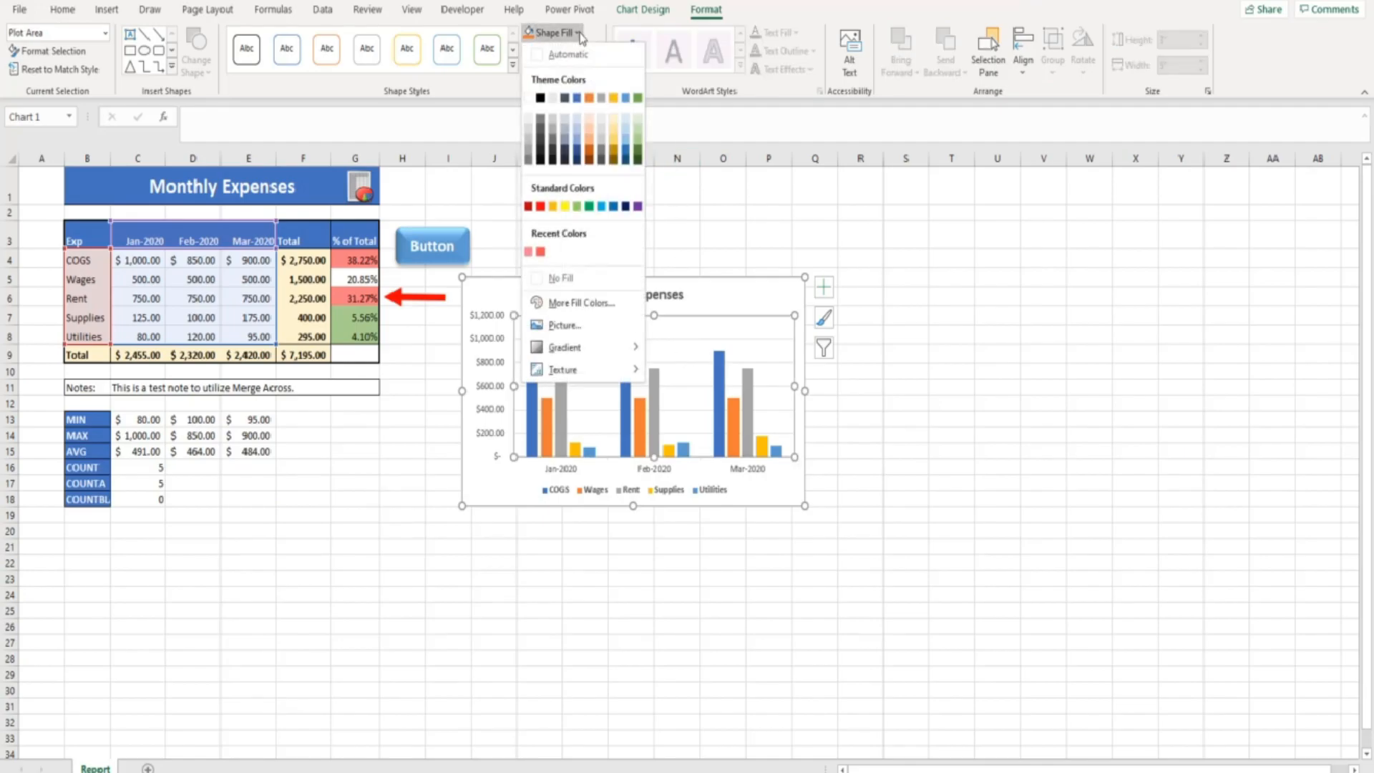
{"action": "left_click", "coordinate": [553, 99]}
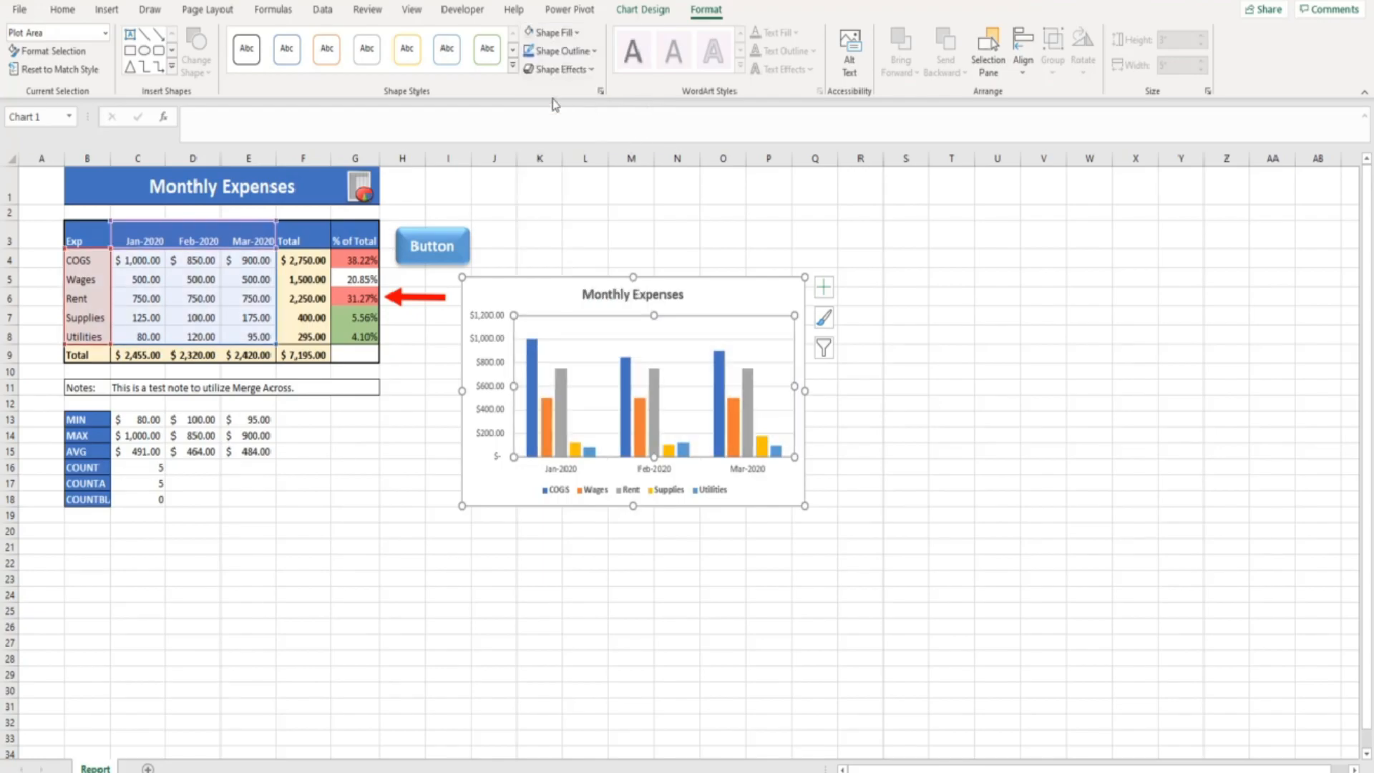
{"action": "left_click", "coordinate": [717, 295]}
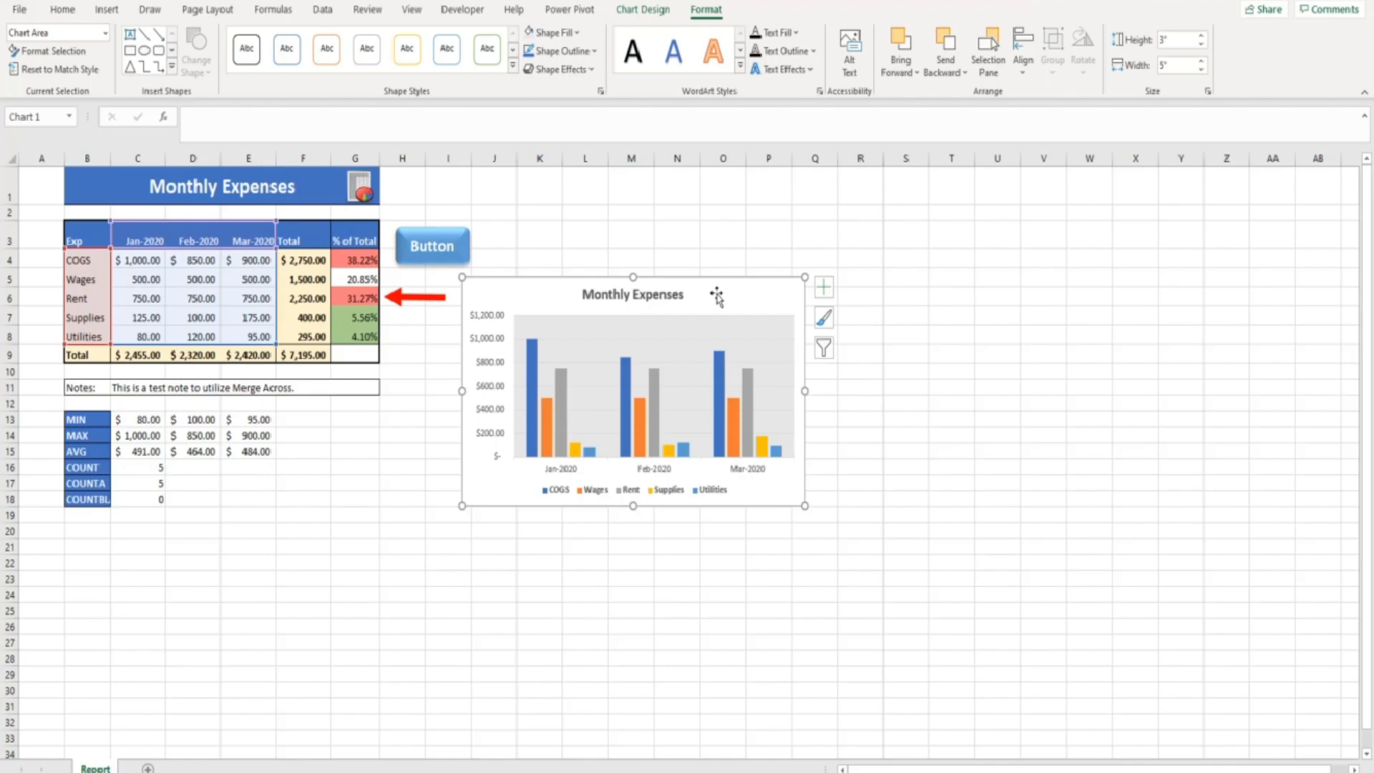
Change the fill of the chart's Rent series columns to the green theme color.
{"action": "mouse_move", "coordinate": [566, 403]}
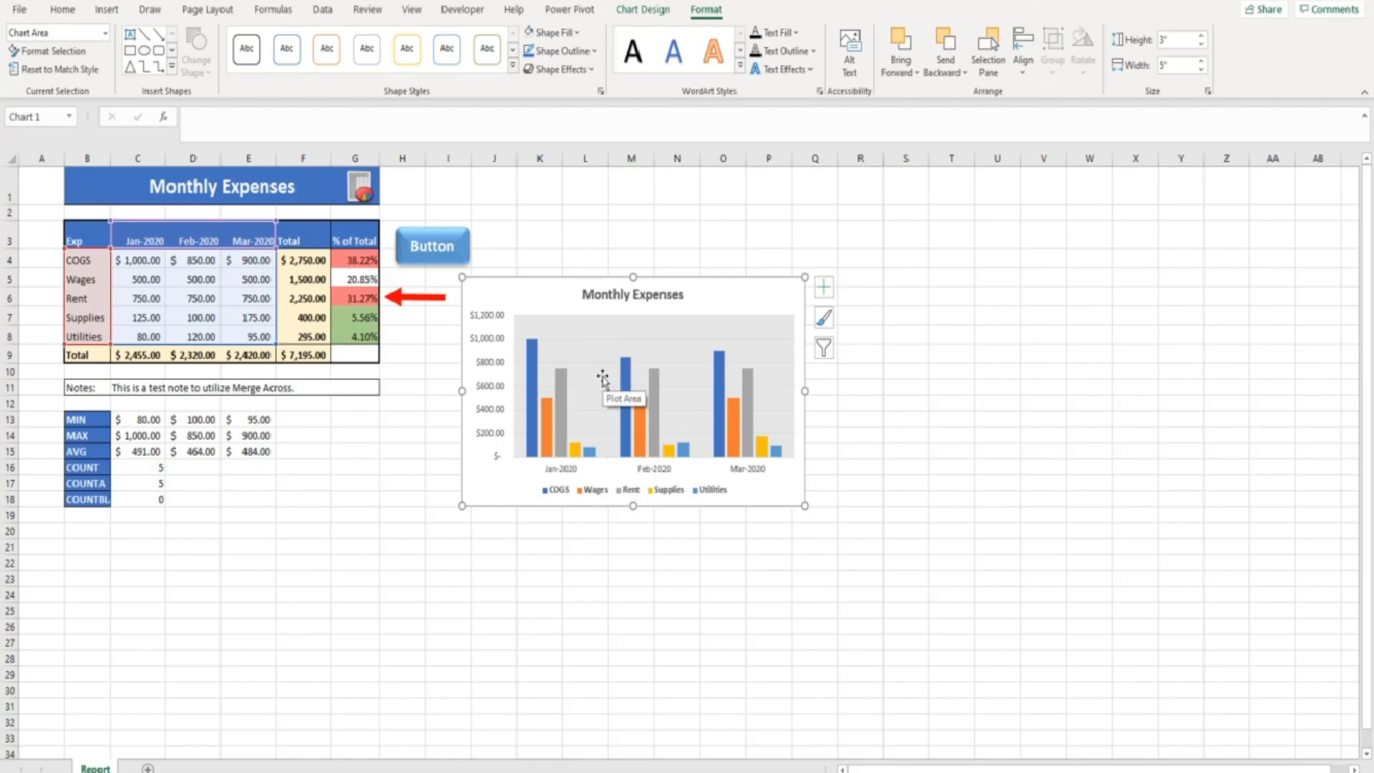
{"action": "left_click", "coordinate": [563, 394]}
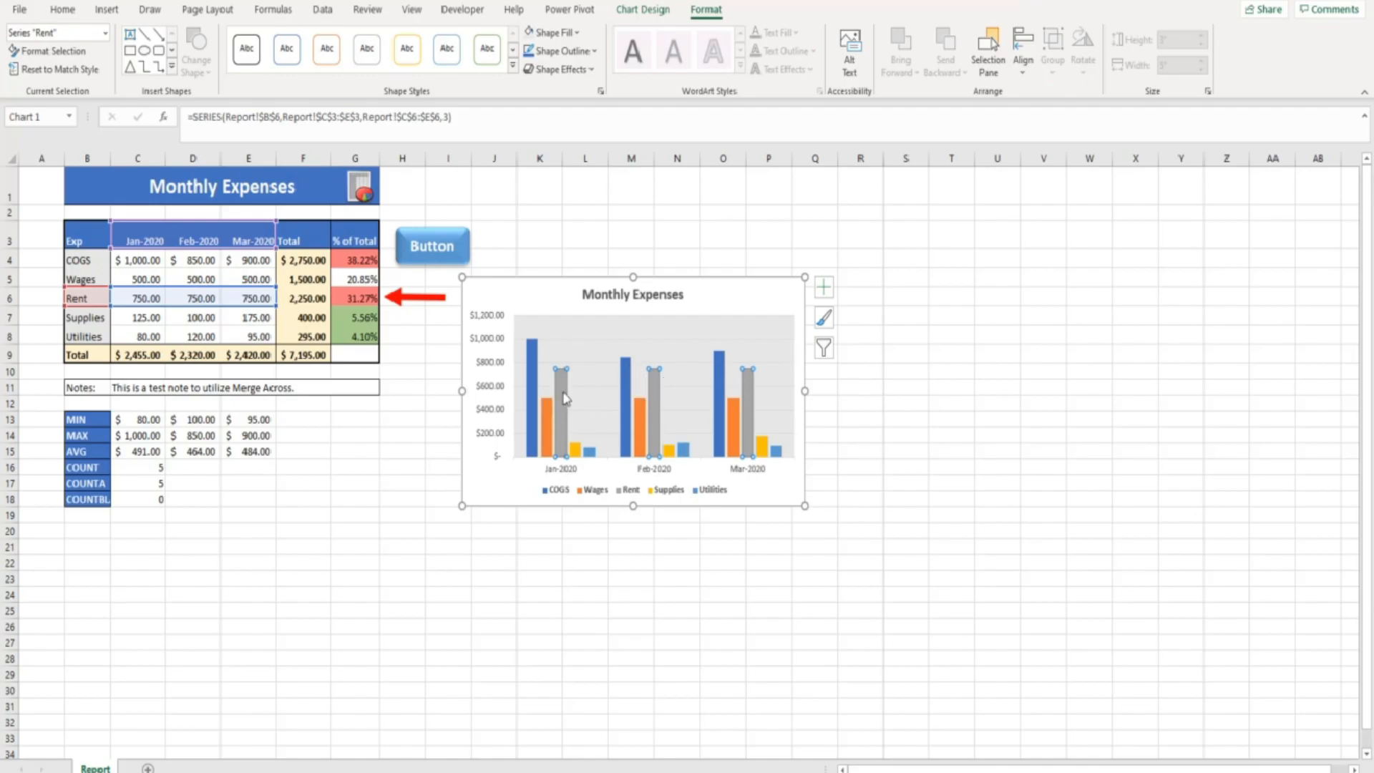
{"action": "left_click", "coordinate": [576, 32]}
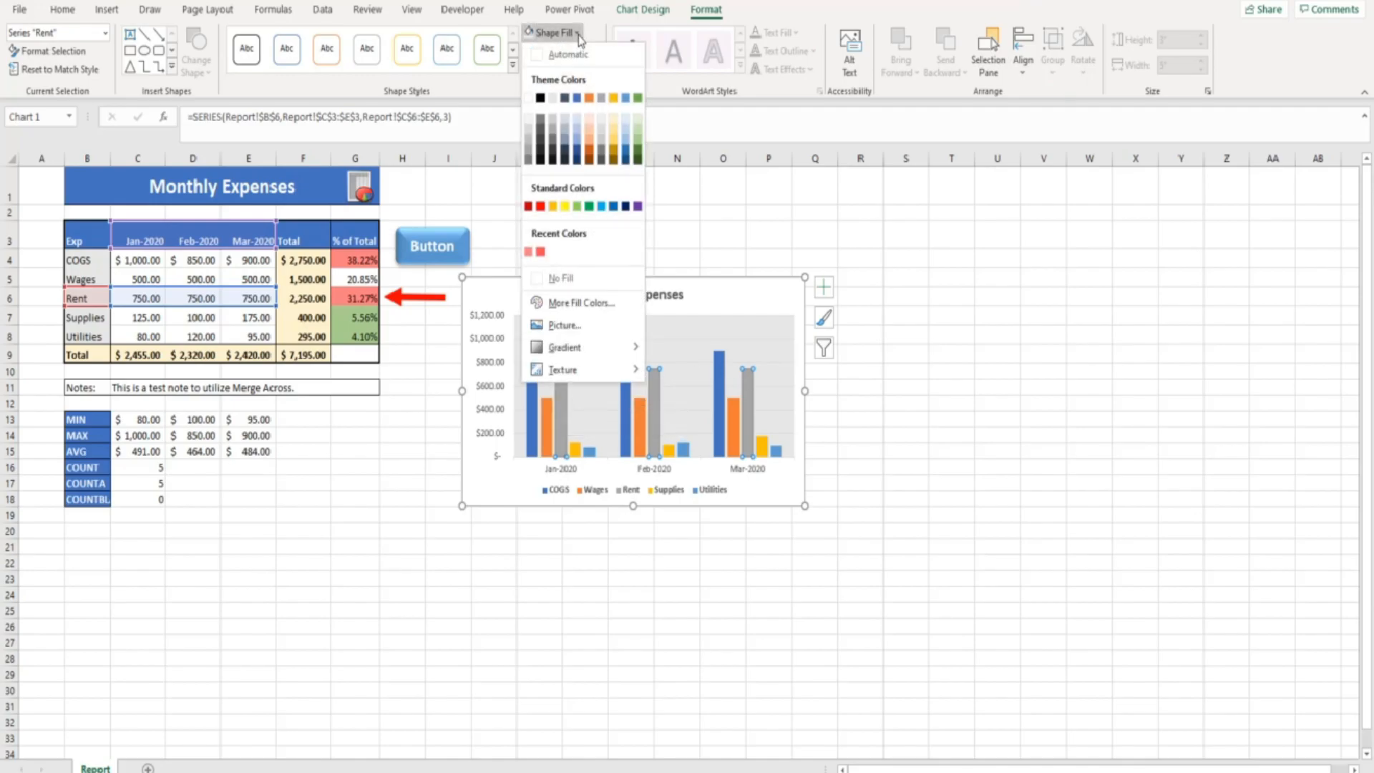
{"action": "left_click", "coordinate": [639, 98]}
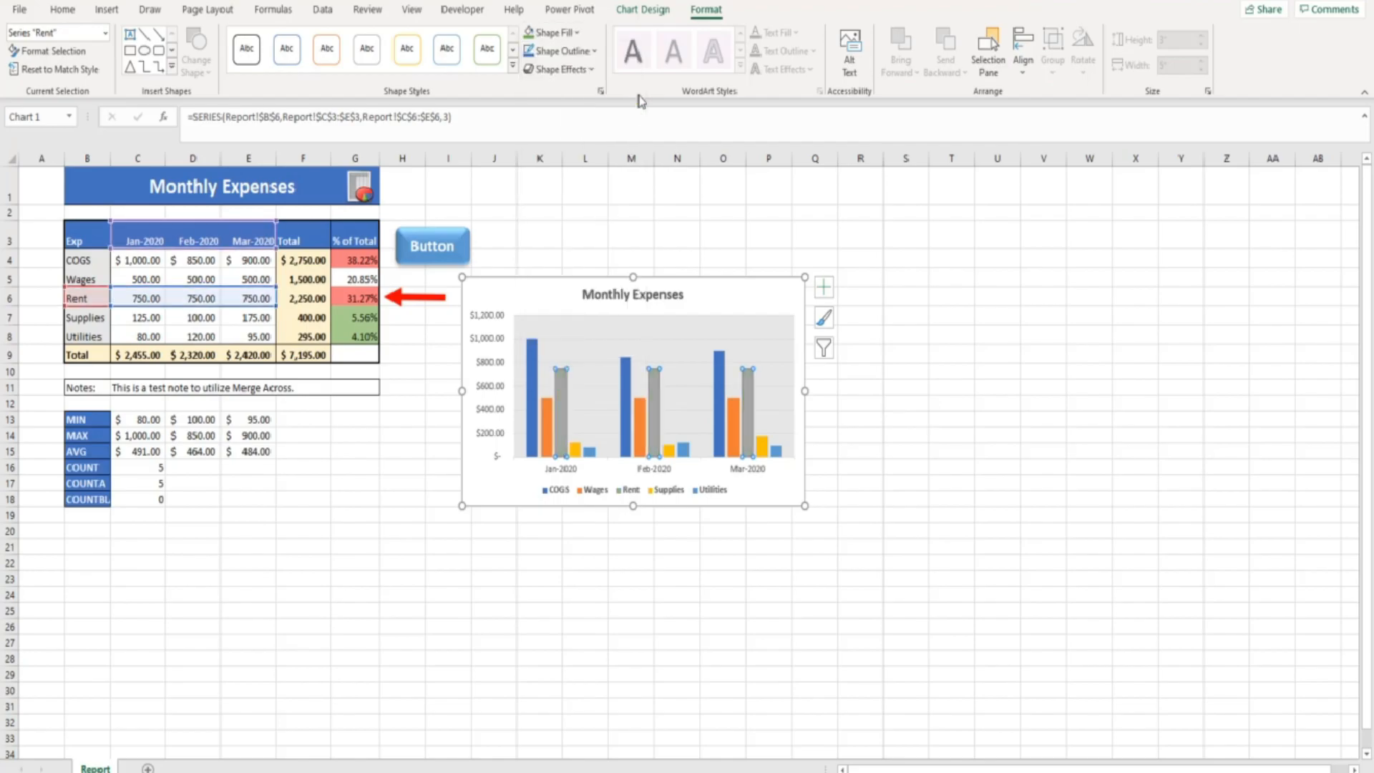
{"action": "left_click", "coordinate": [707, 297]}
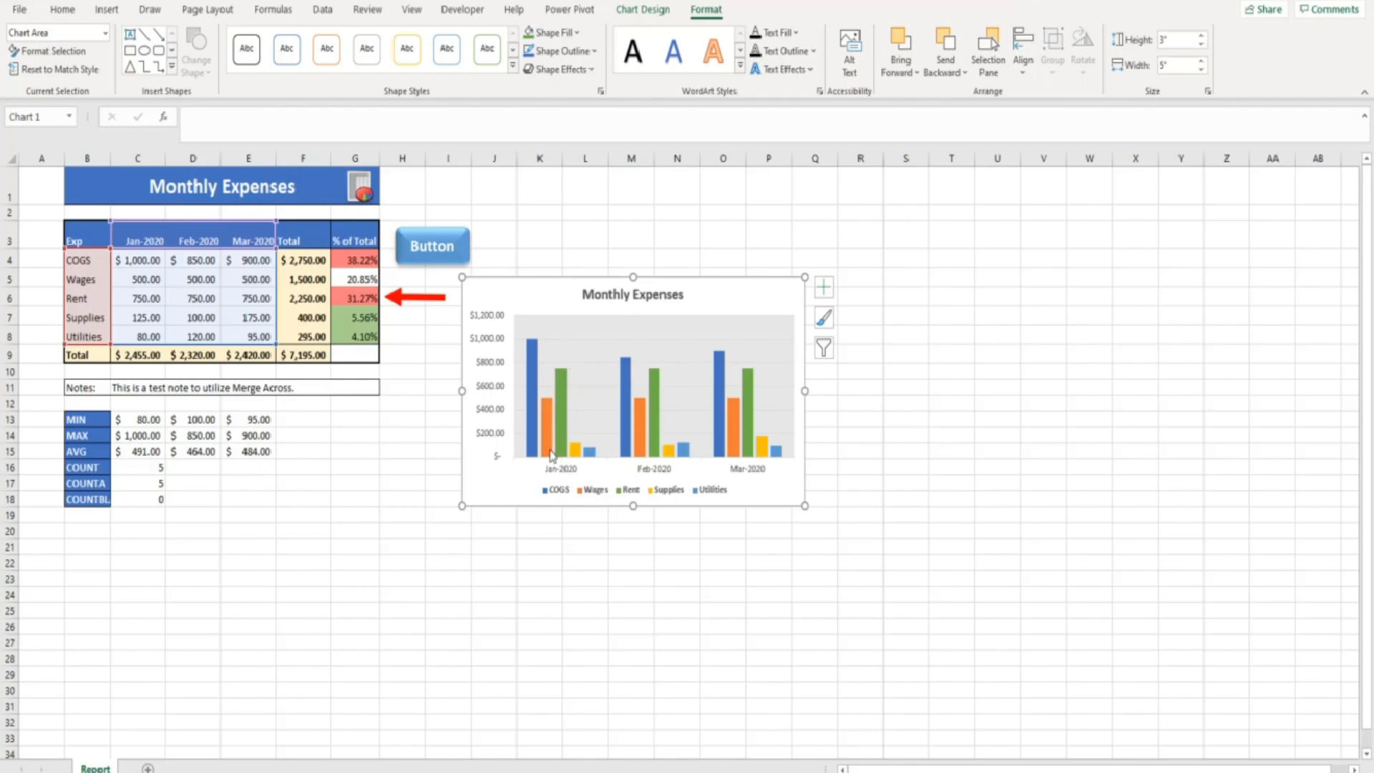
Add data labels to all columns of the chart, positioned at Outside End.
{"action": "mouse_move", "coordinate": [550, 413]}
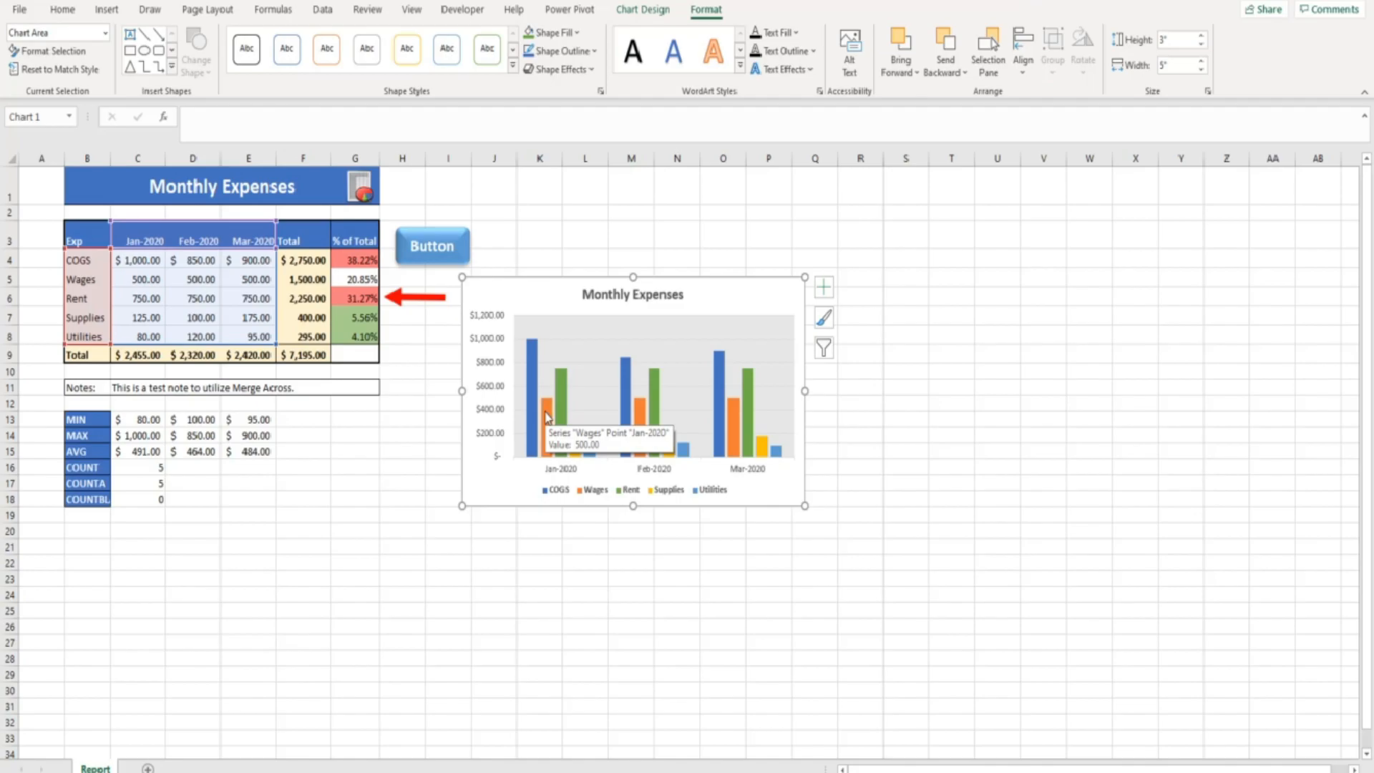
{"action": "left_click", "coordinate": [826, 297]}
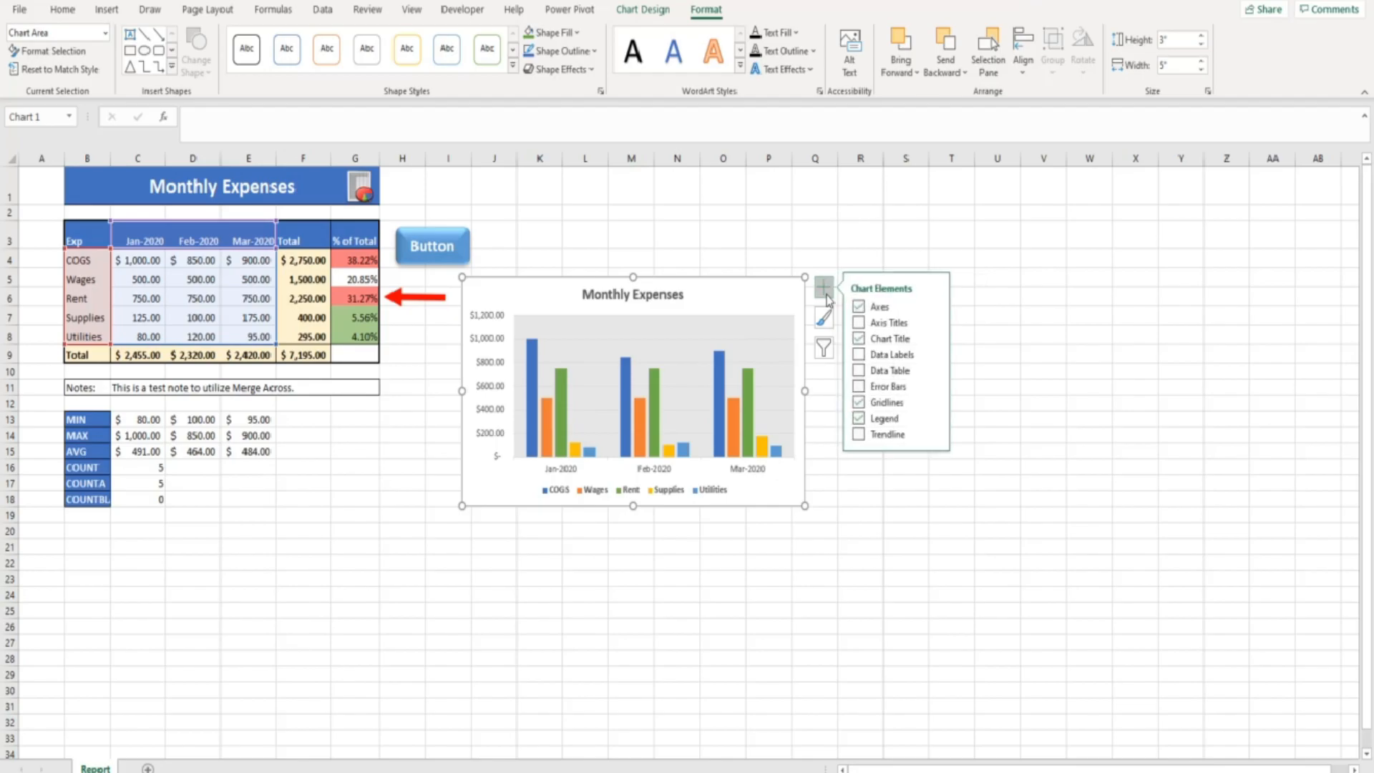
{"action": "left_click", "coordinate": [862, 360]}
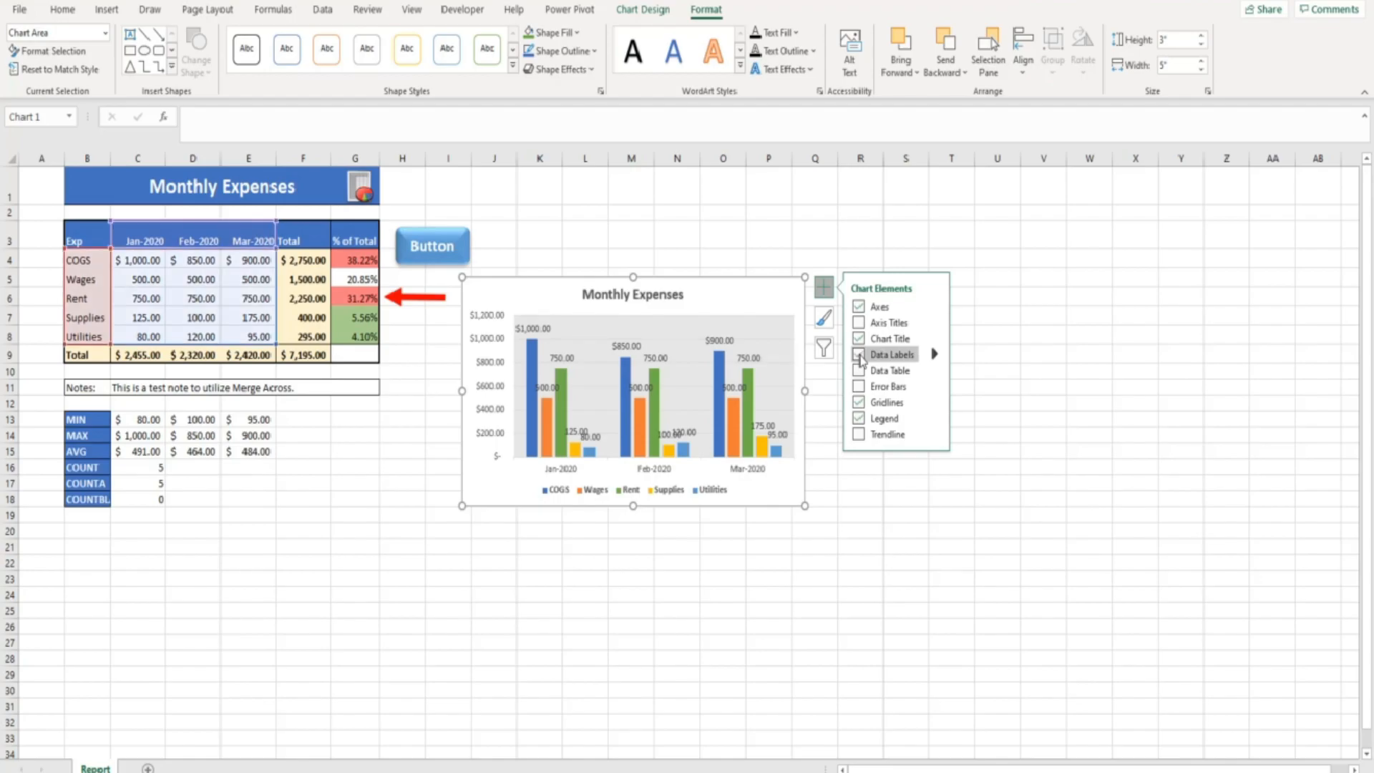
{"action": "mouse_move", "coordinate": [935, 356]}
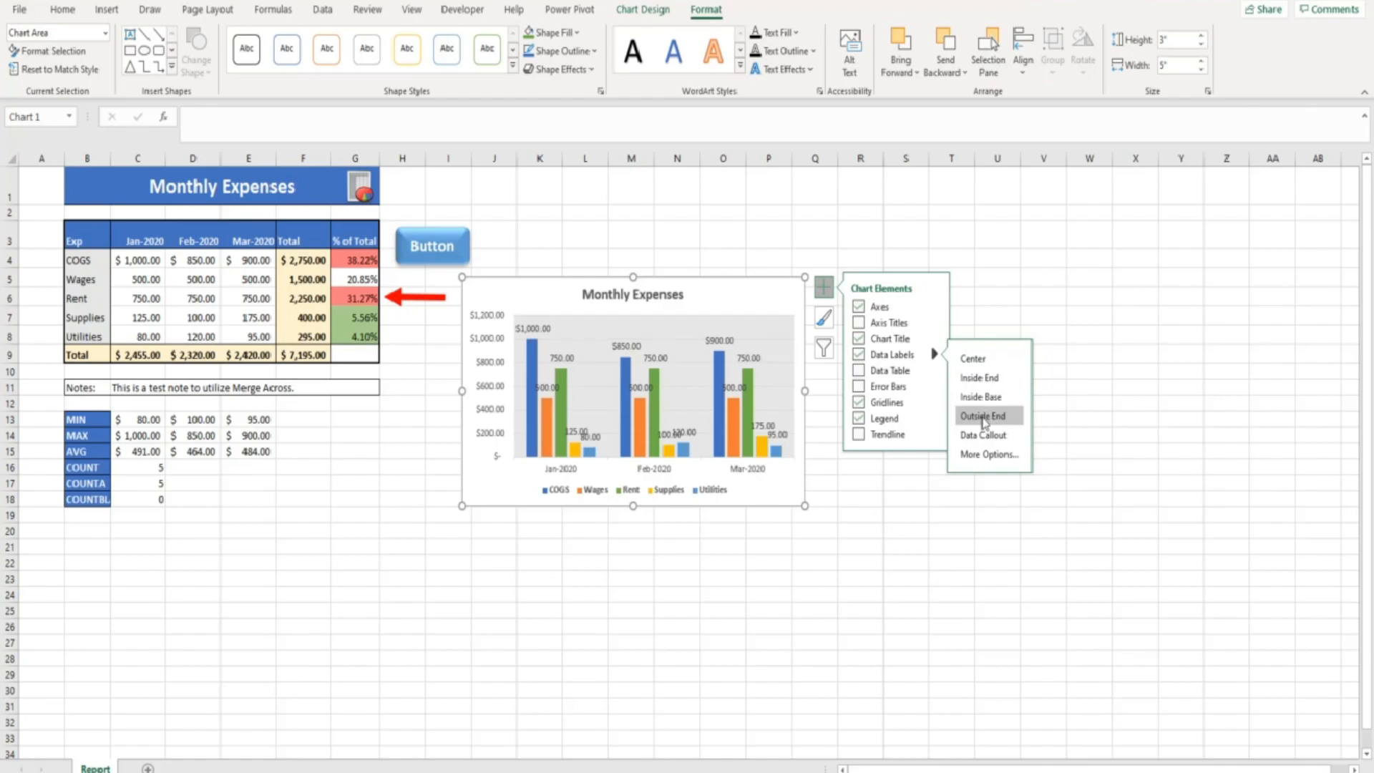
{"action": "left_click", "coordinate": [982, 418]}
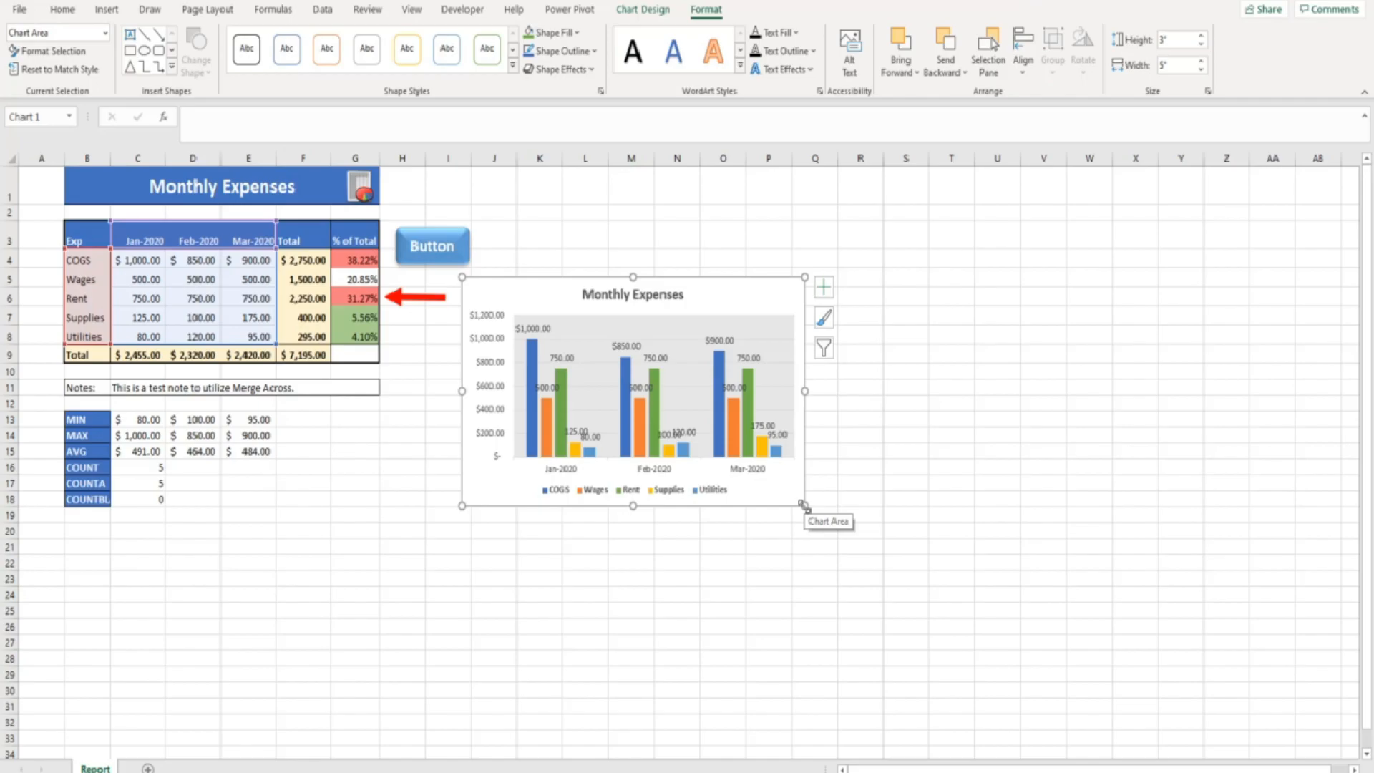
Enlarge the chart to about 4" high by 6.32" wide and delete its vertical value axis.
{"action": "left_click_drag", "start_coordinate": [803, 505], "coordinate": [895, 581]}
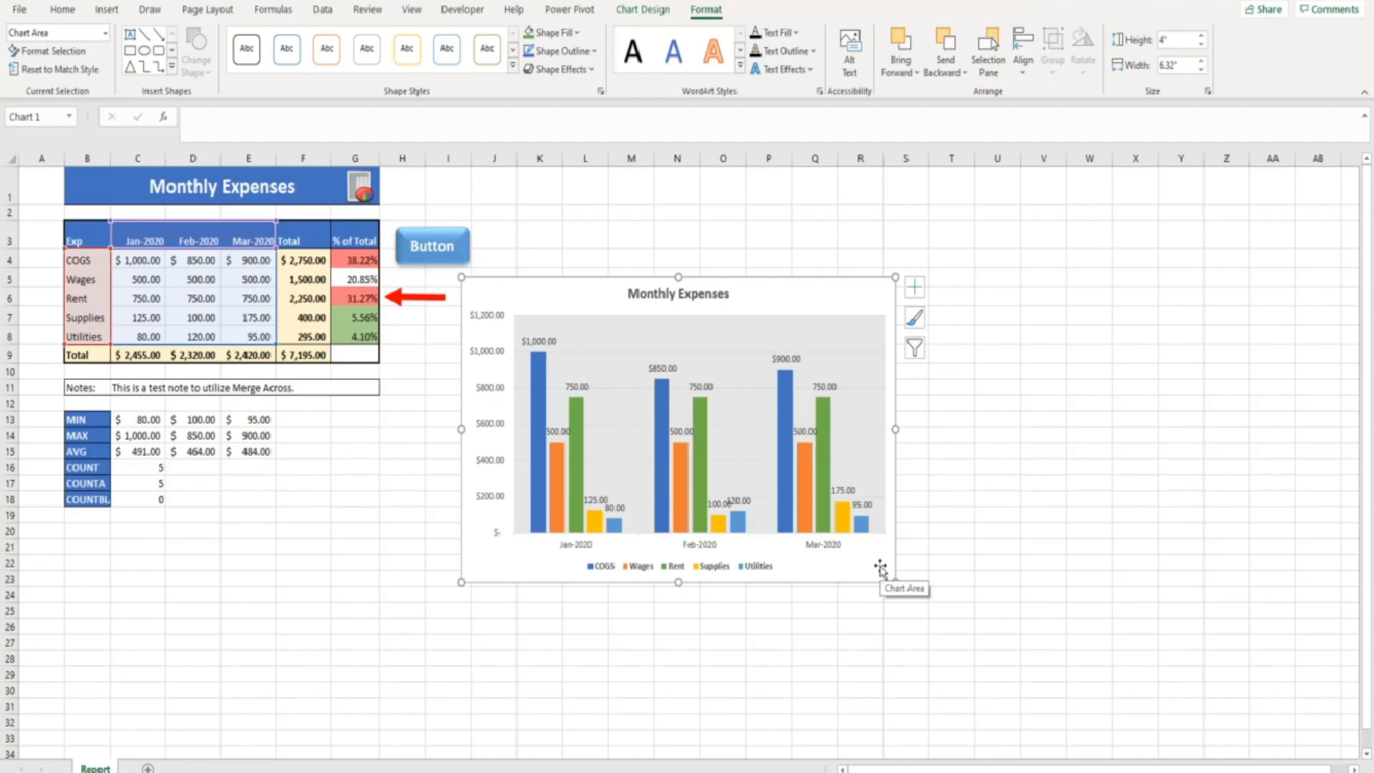
{"action": "left_click", "coordinate": [484, 423]}
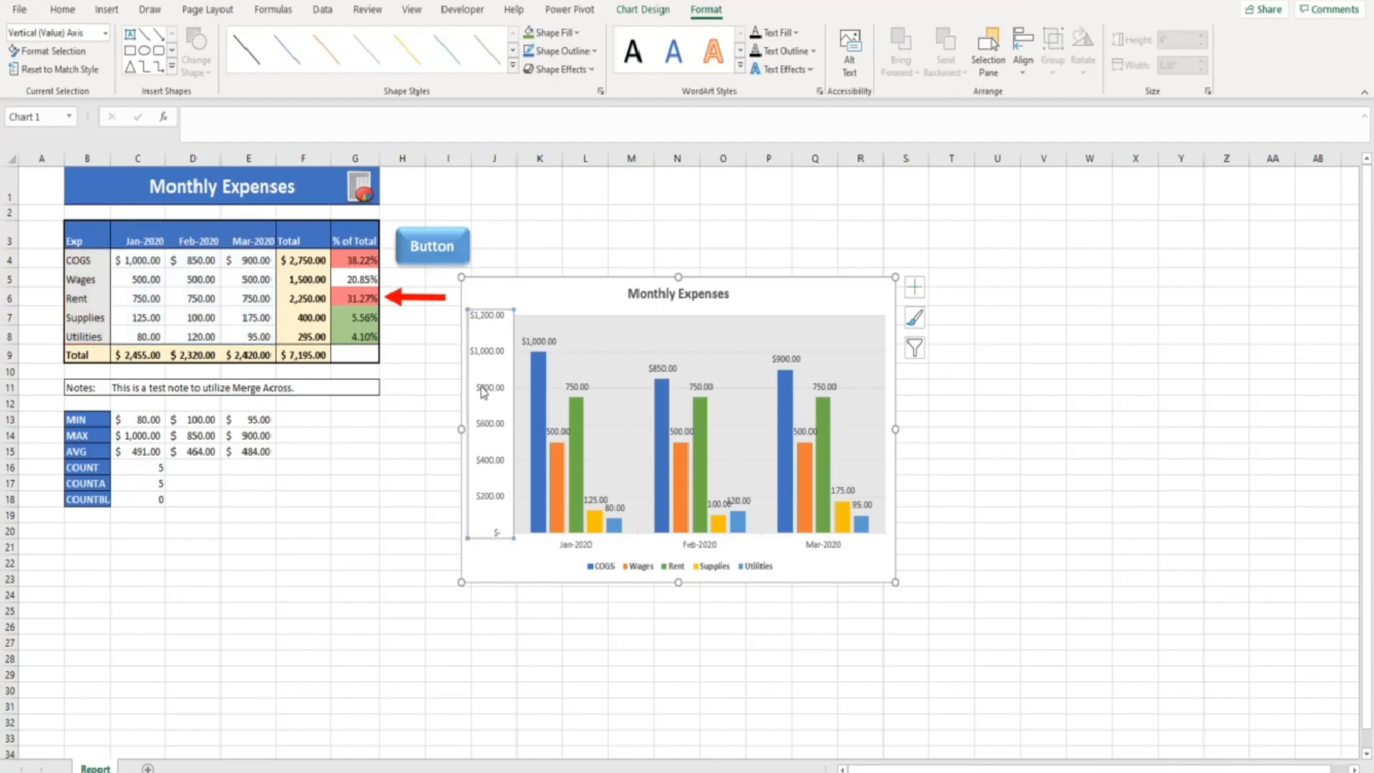
{"action": "key", "text": "Delete"}
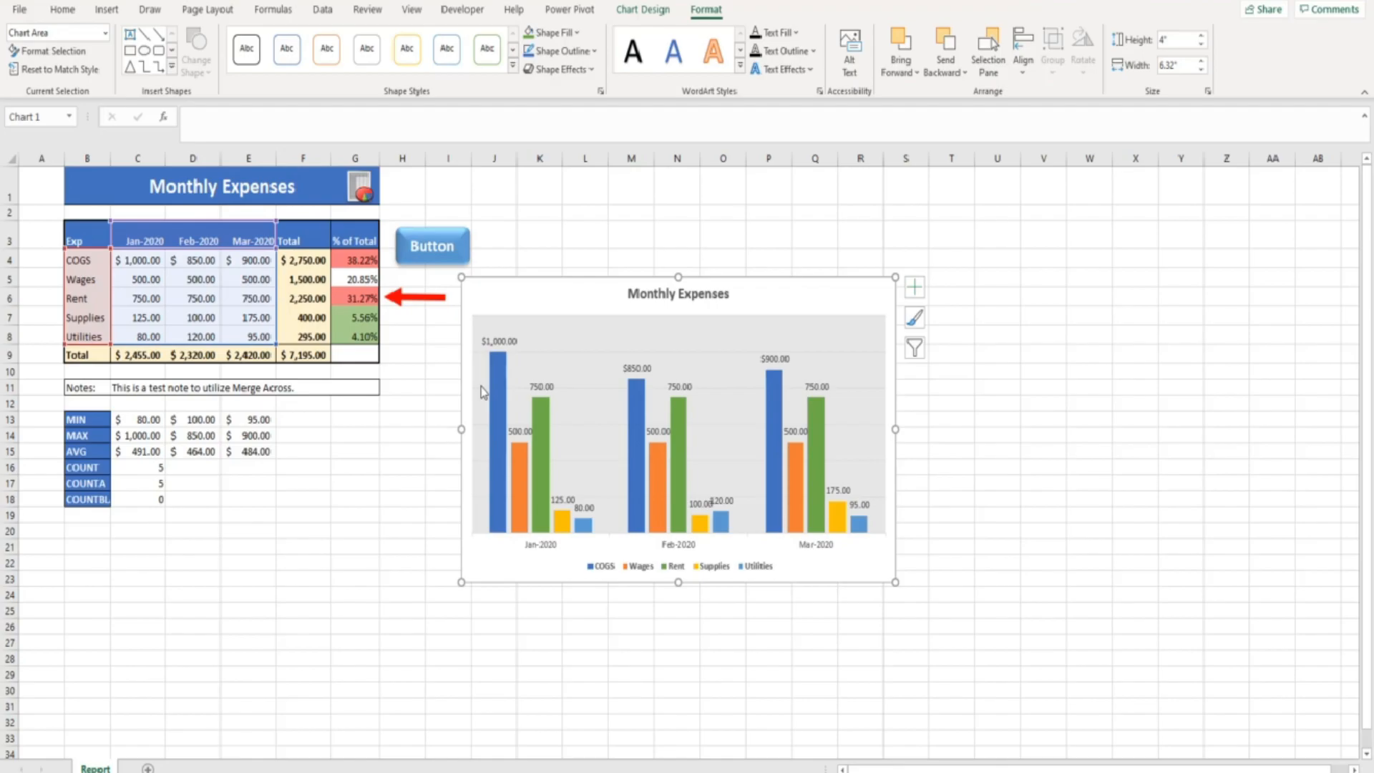
Undo the deletion of the chart's vertical axis and turn off all of the chart's axes as a chart element.
{"action": "key", "text": "ctrl+z"}
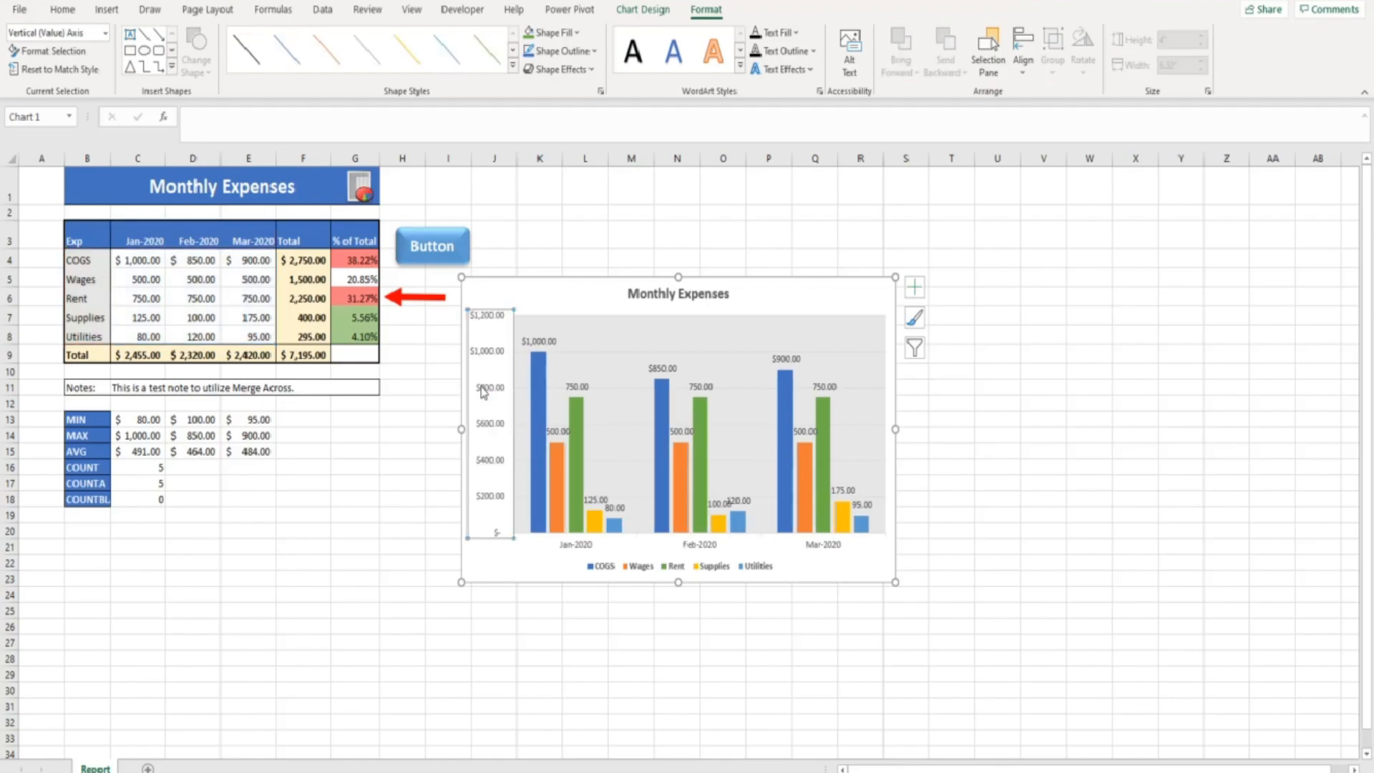
{"action": "left_click", "coordinate": [913, 294]}
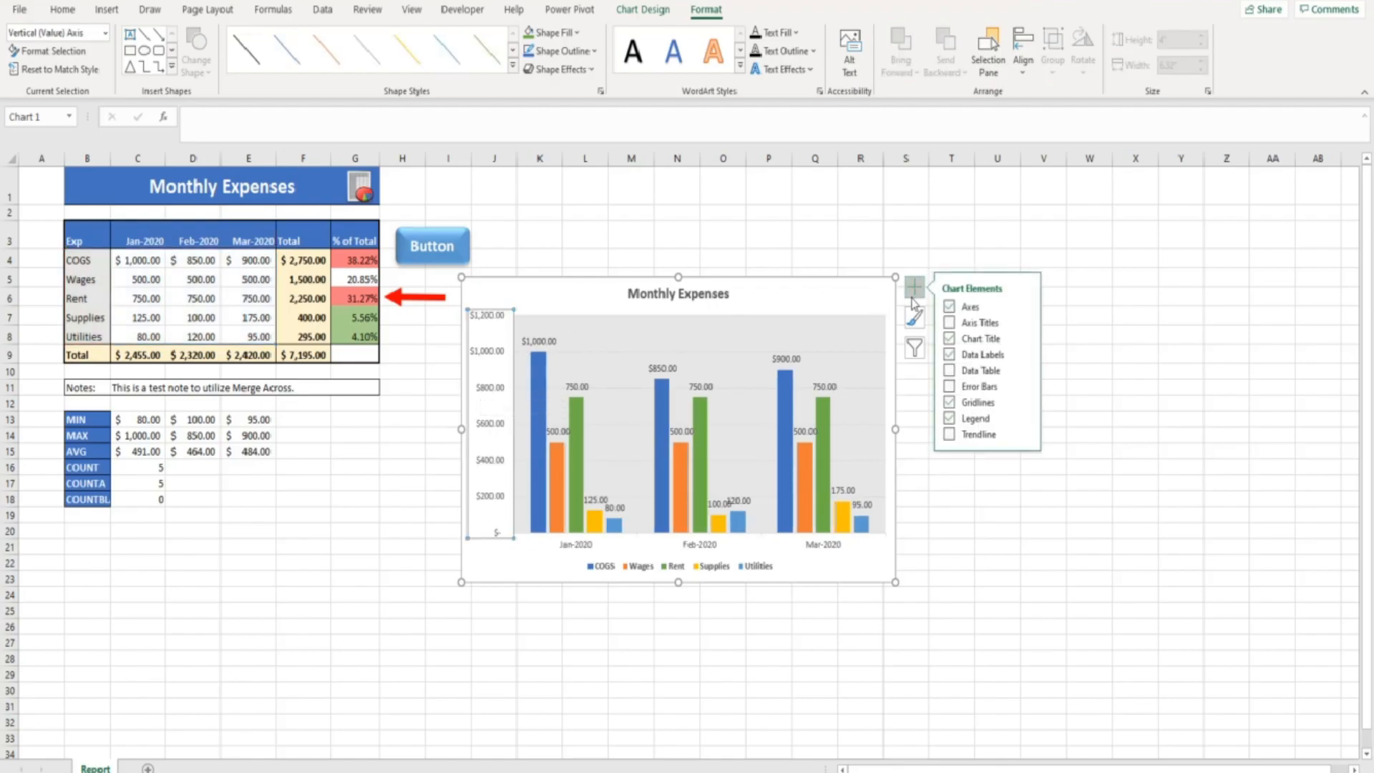
{"action": "left_click", "coordinate": [949, 309]}
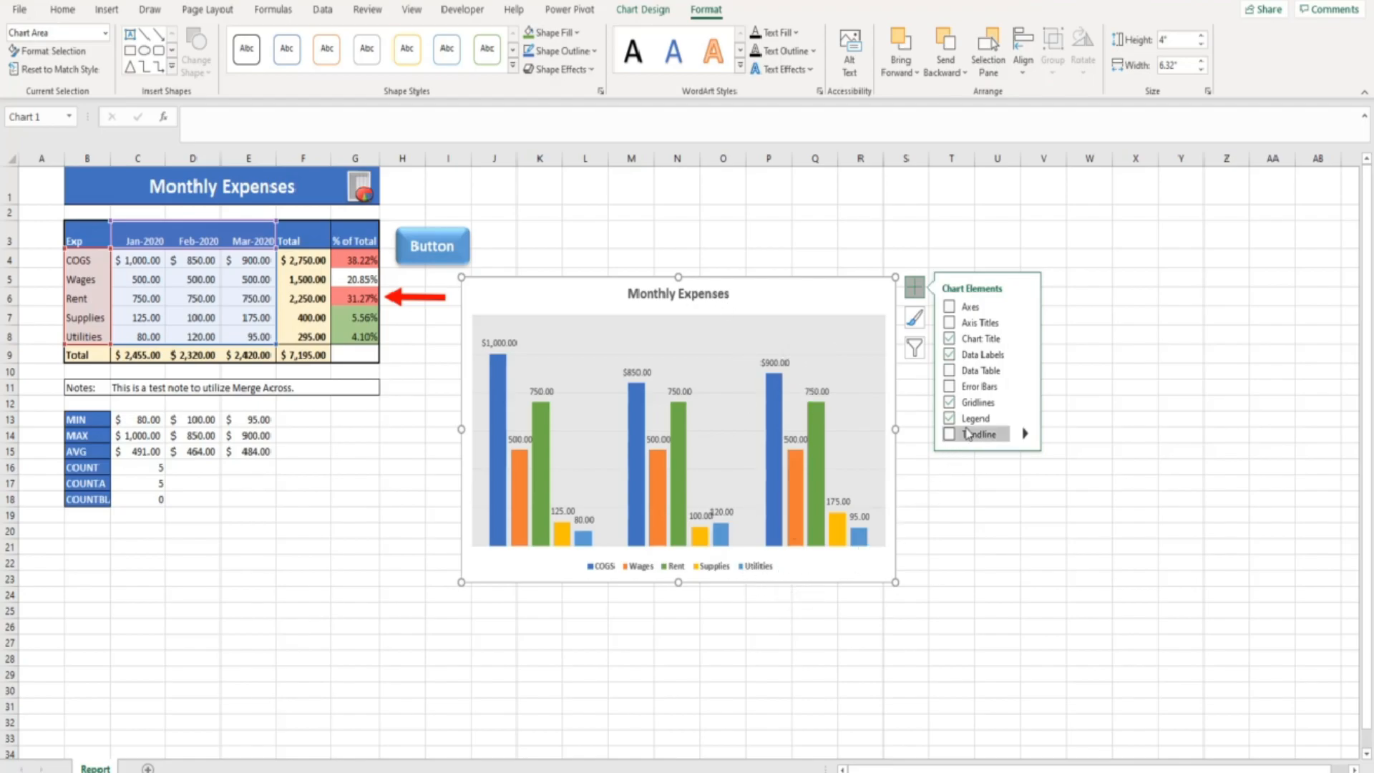
Place the chart's legend at the Top position, between the title and the plot area.
{"action": "left_click", "coordinate": [1026, 421]}
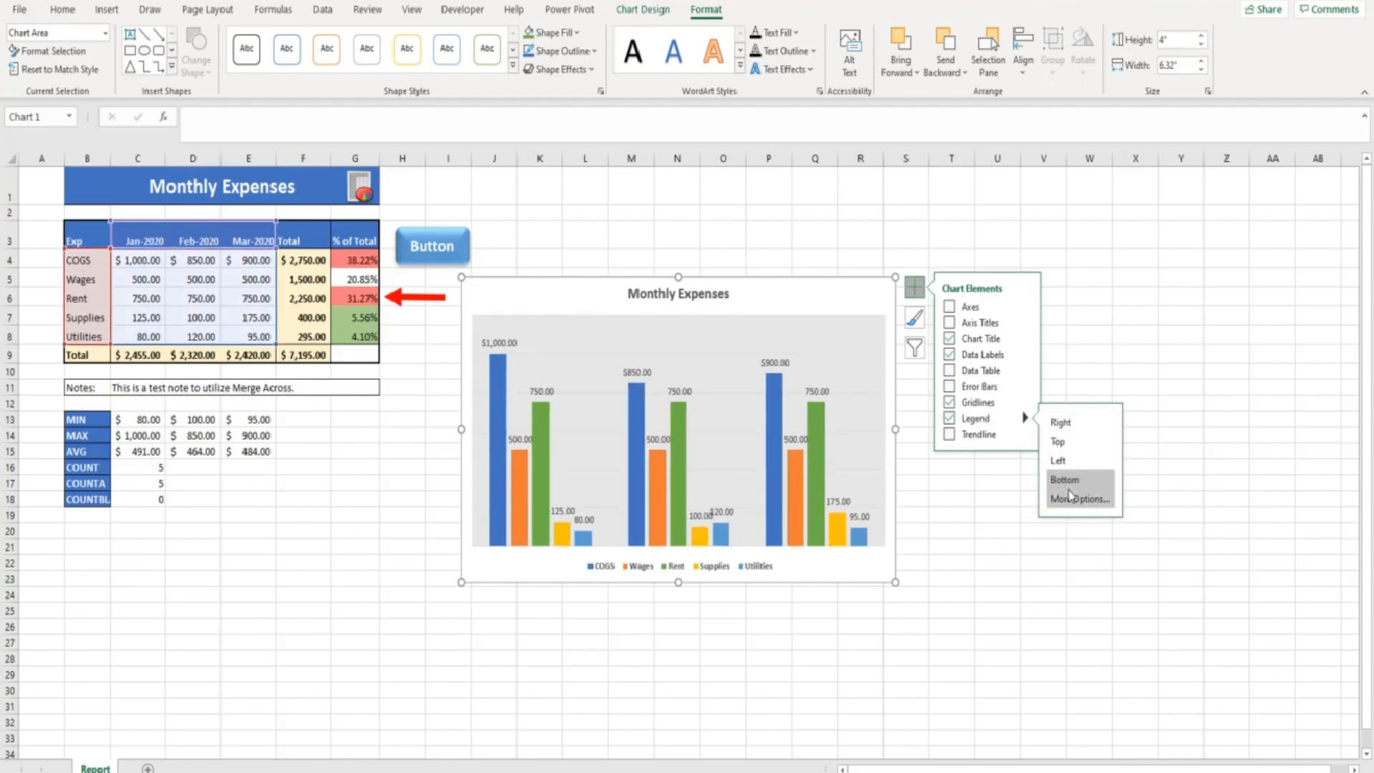
{"action": "left_click", "coordinate": [1076, 444]}
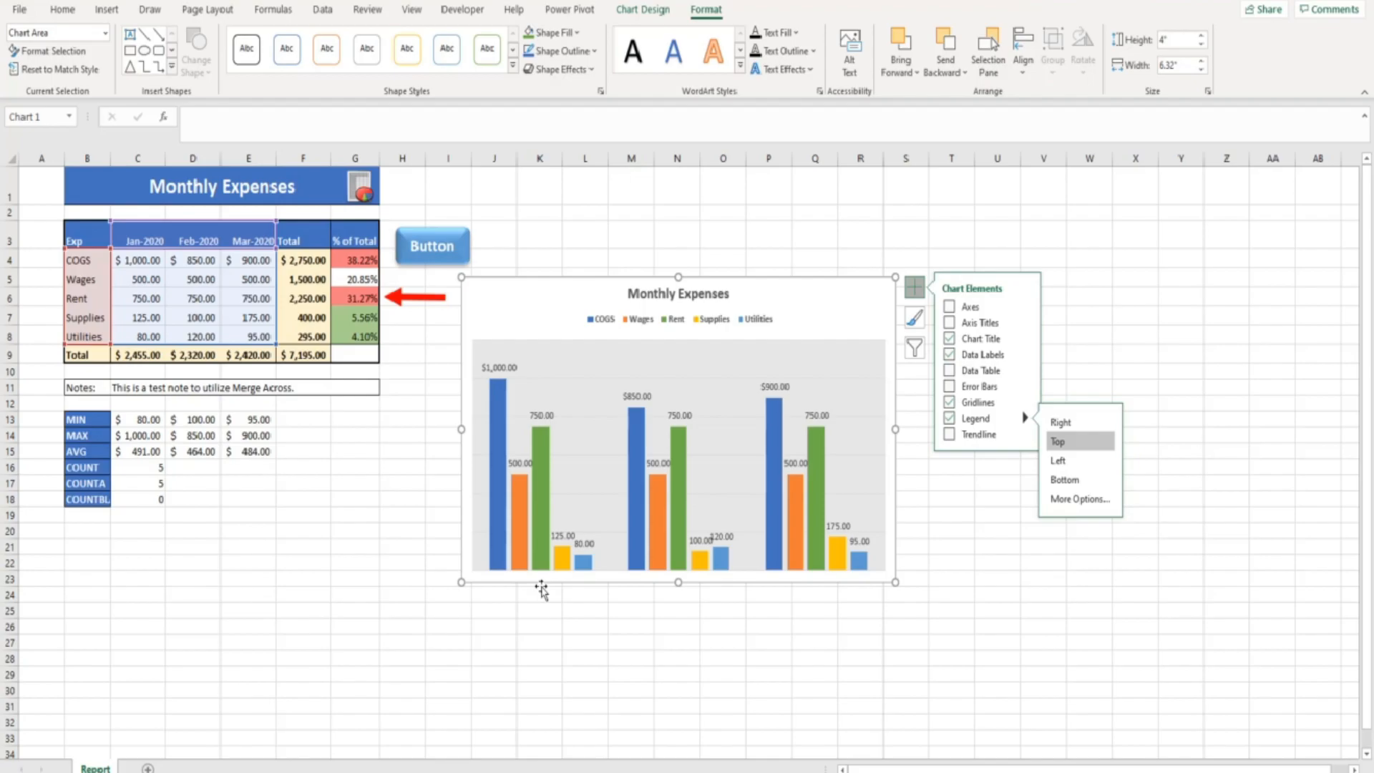
Turn the chart's axes back on and hide only the Primary Vertical axis.
{"action": "left_click", "coordinate": [953, 312]}
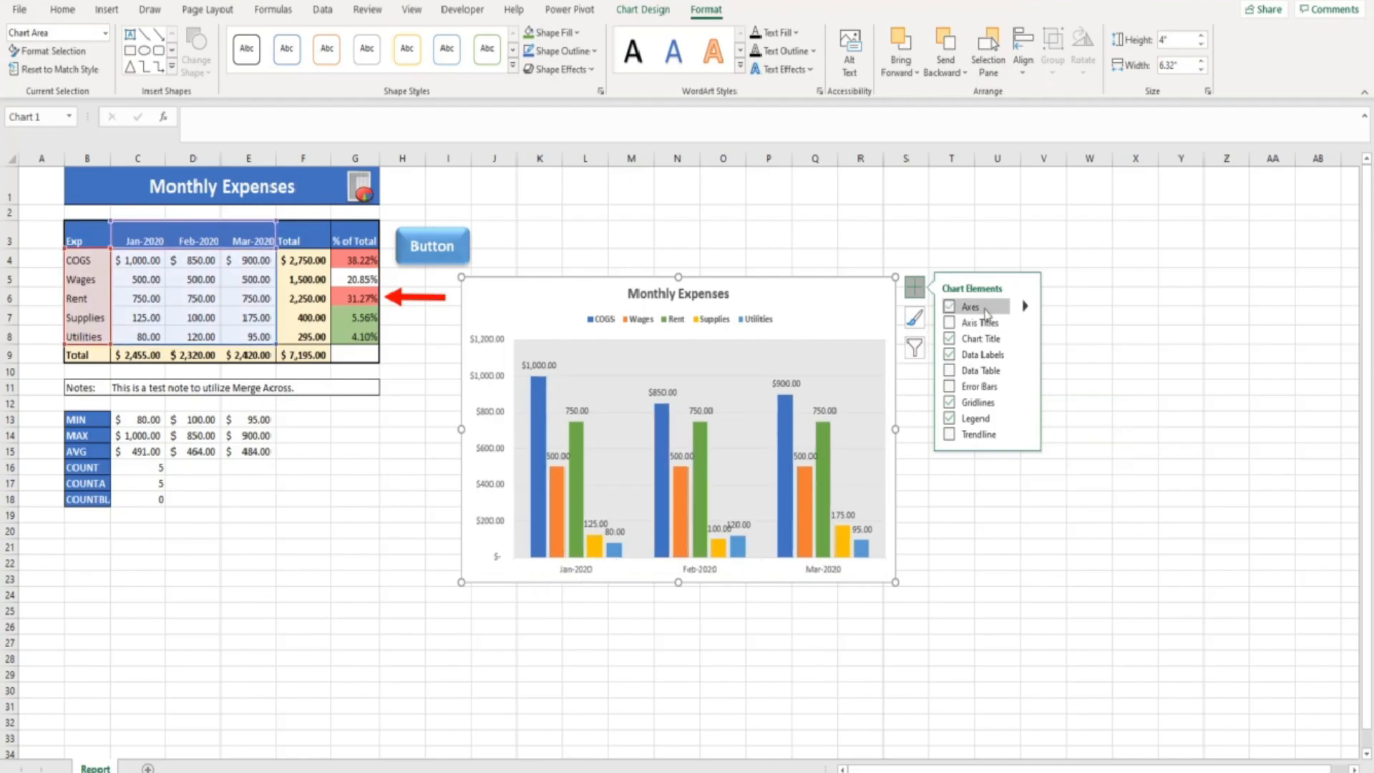
{"action": "mouse_move", "coordinate": [1031, 315]}
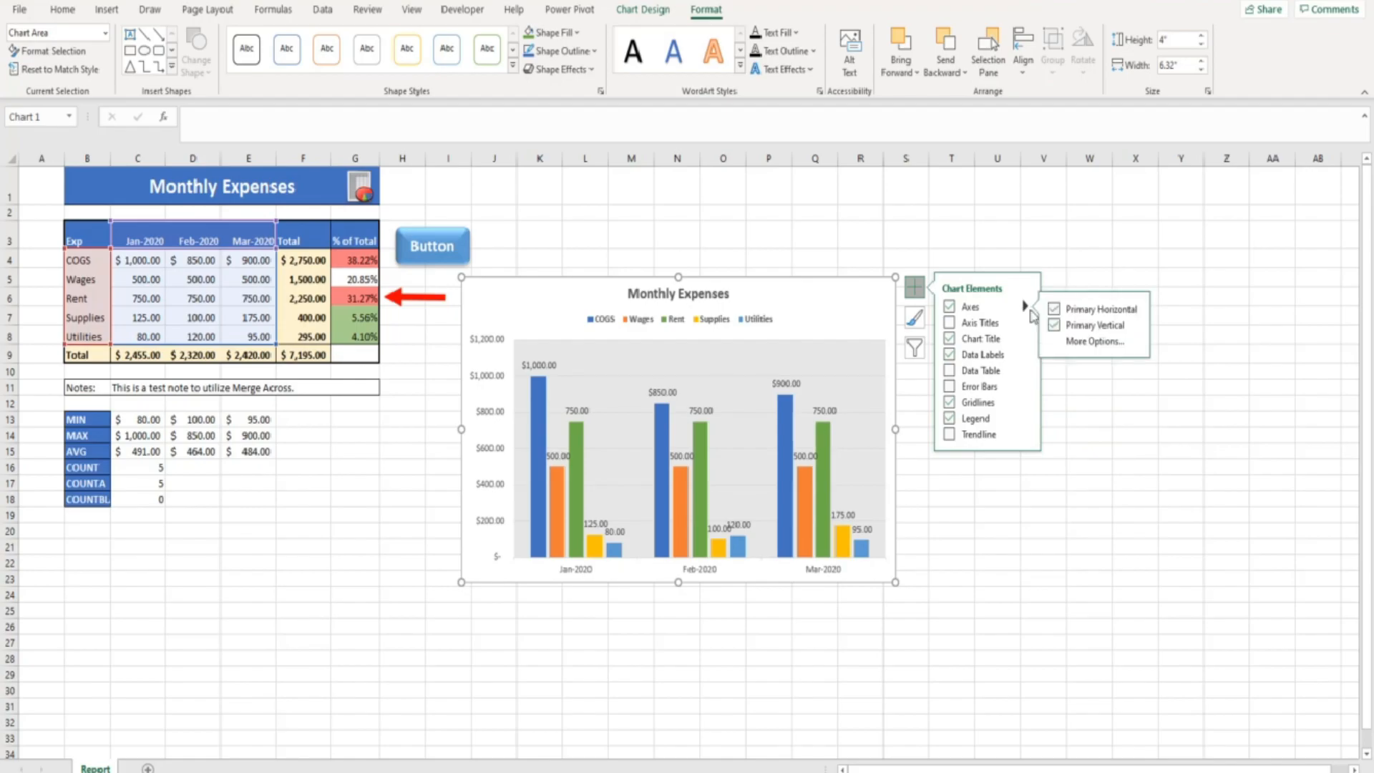
{"action": "left_click", "coordinate": [1052, 326]}
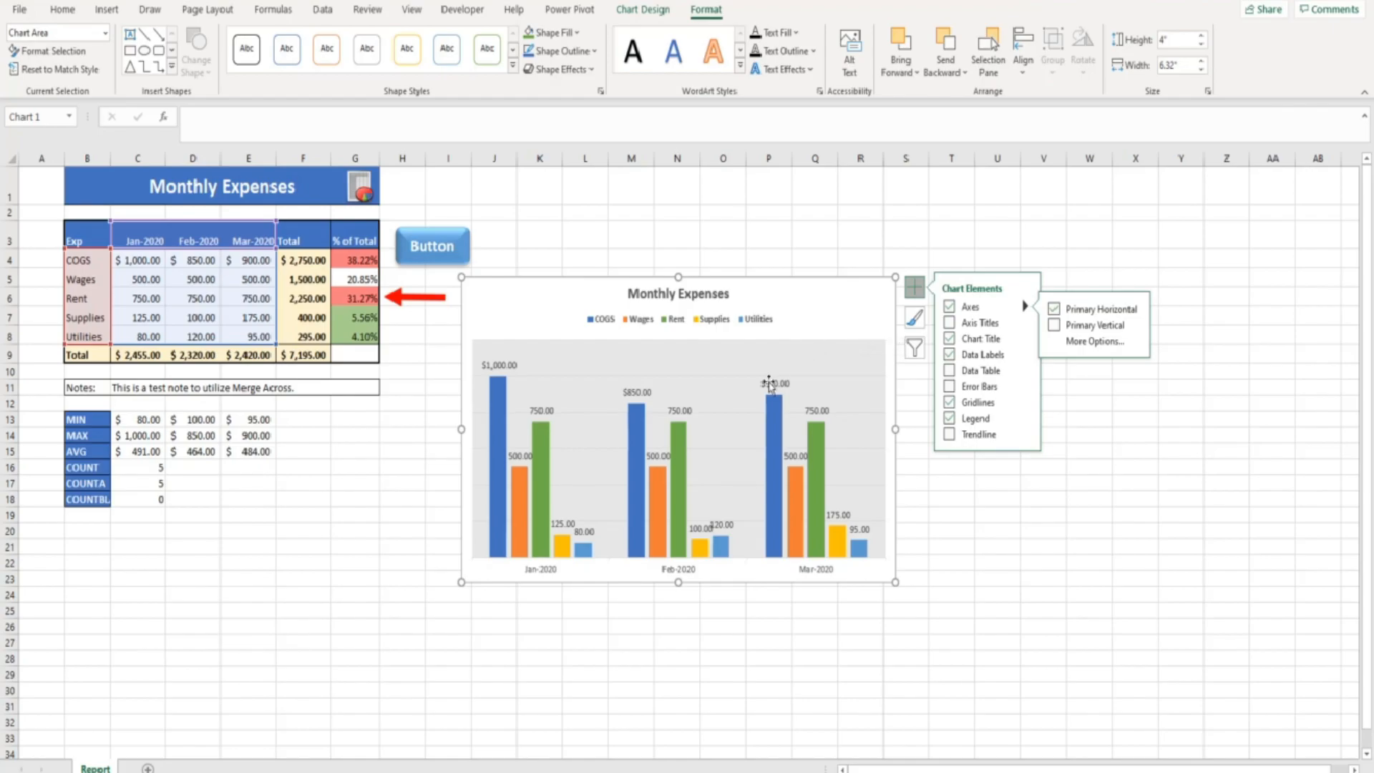
Examine the formatting commands offered for the chart's horizontal axis and for the COGS series columns.
{"action": "mouse_move", "coordinate": [639, 503]}
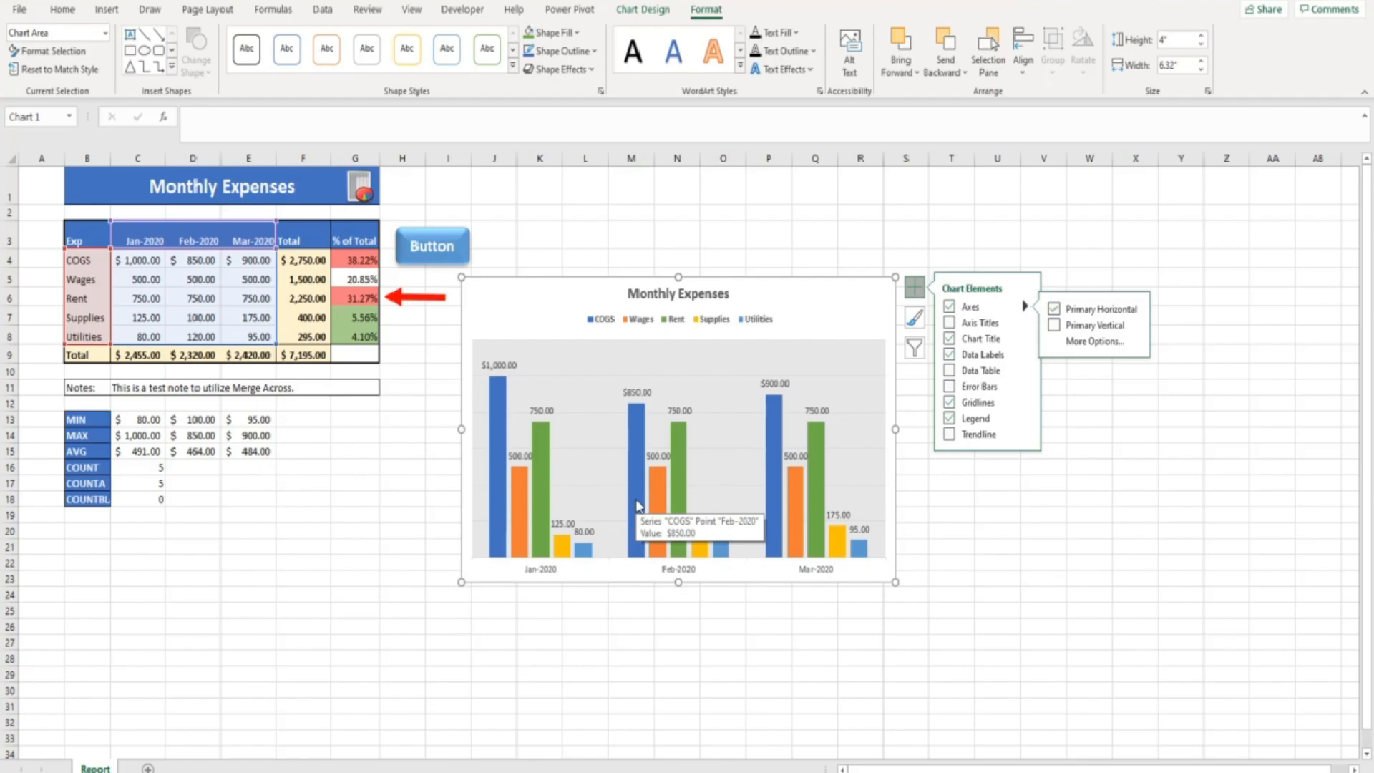
{"action": "left_click", "coordinate": [669, 569]}
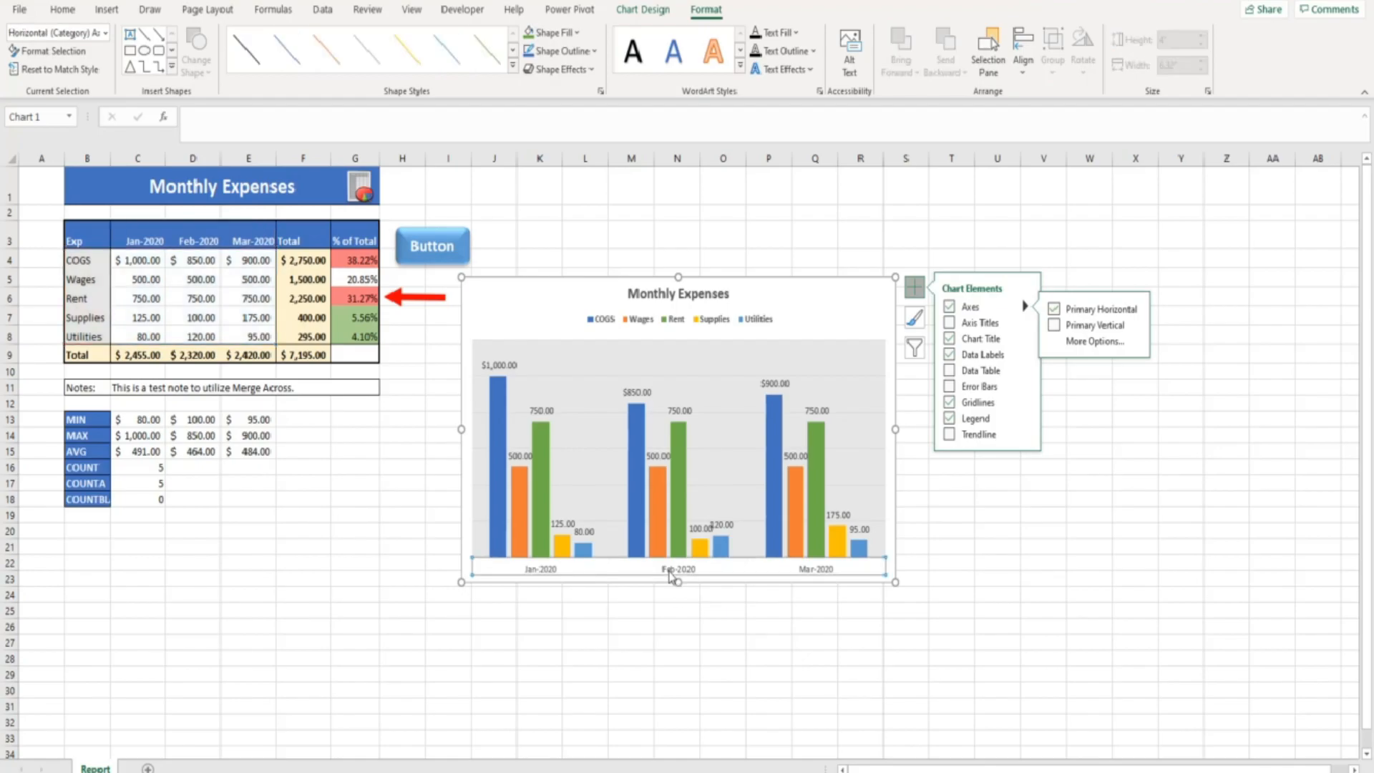
{"action": "right_click", "coordinate": [670, 569]}
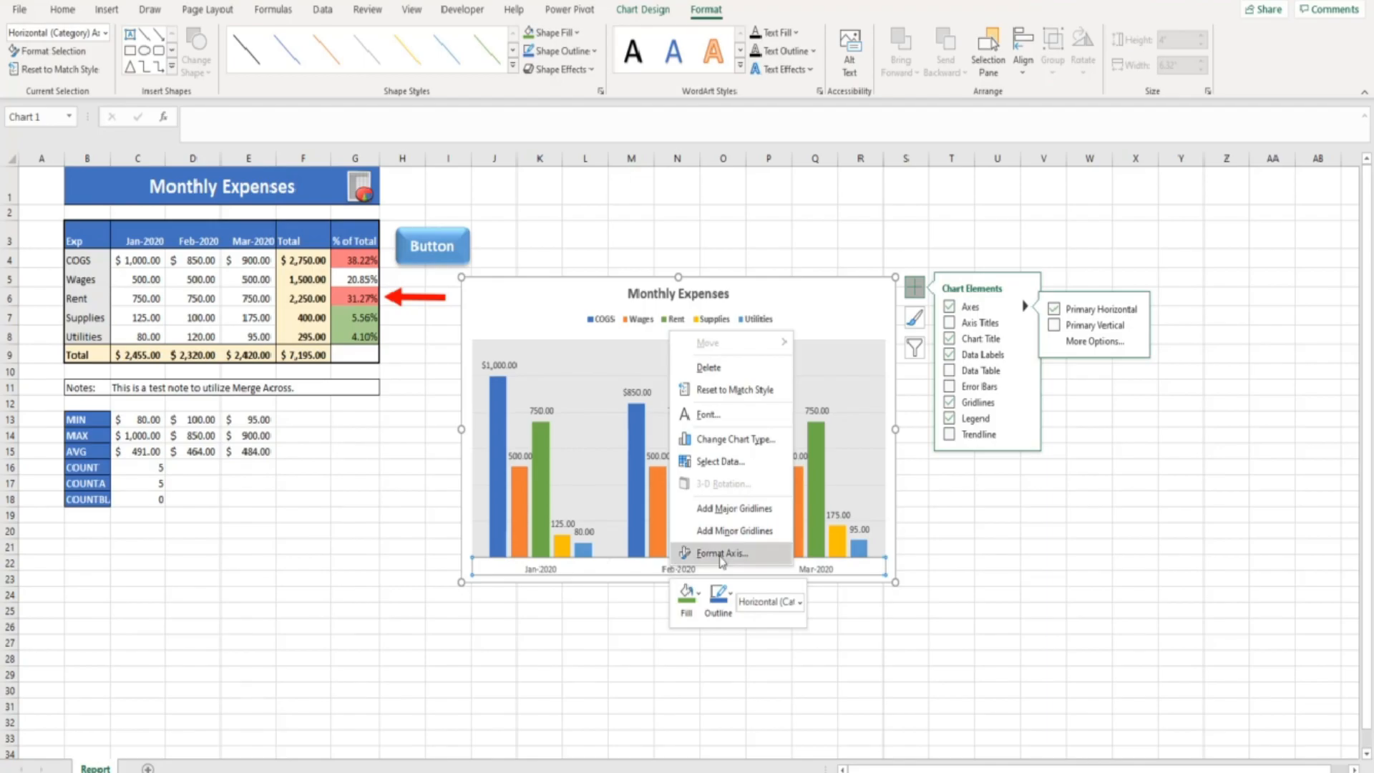
{"action": "key", "text": "Escape"}
{"action": "left_click", "coordinate": [638, 458]}
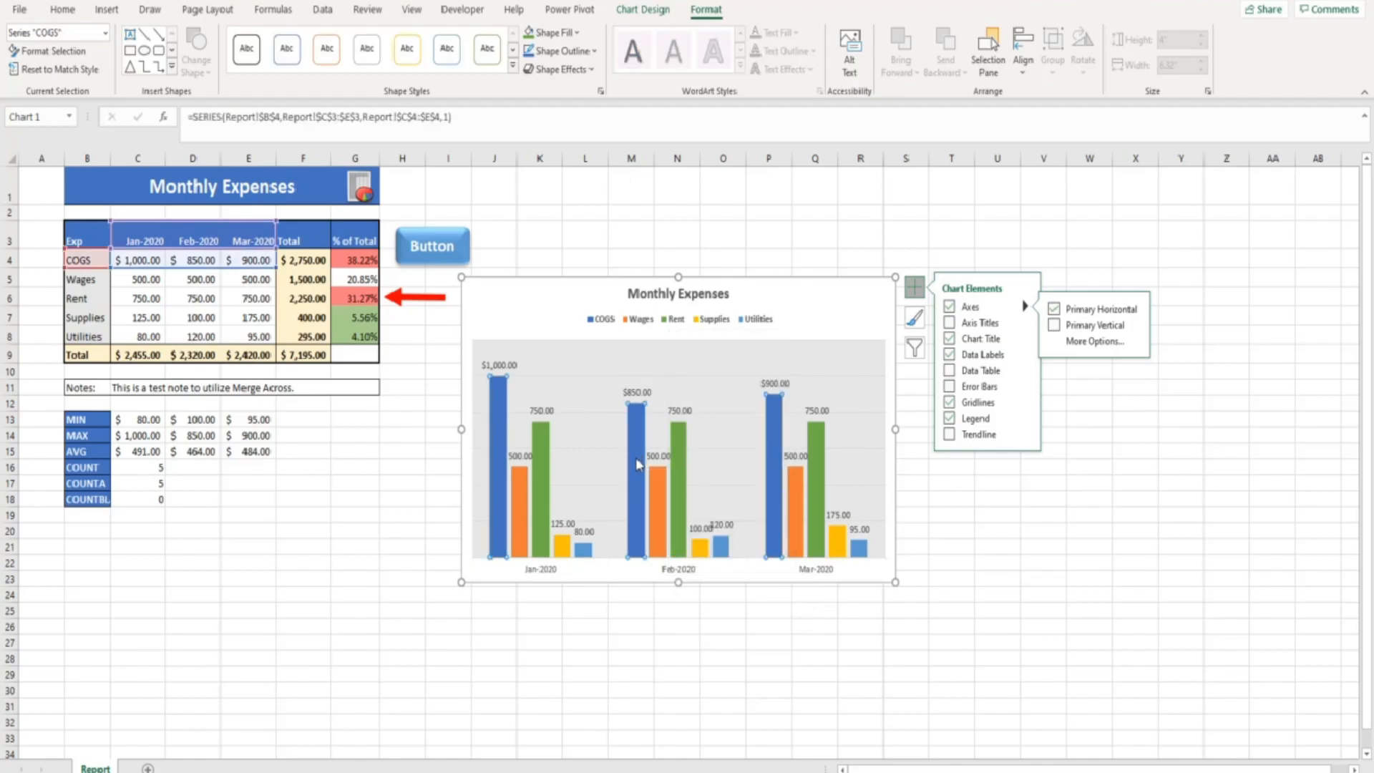
{"action": "right_click", "coordinate": [637, 464]}
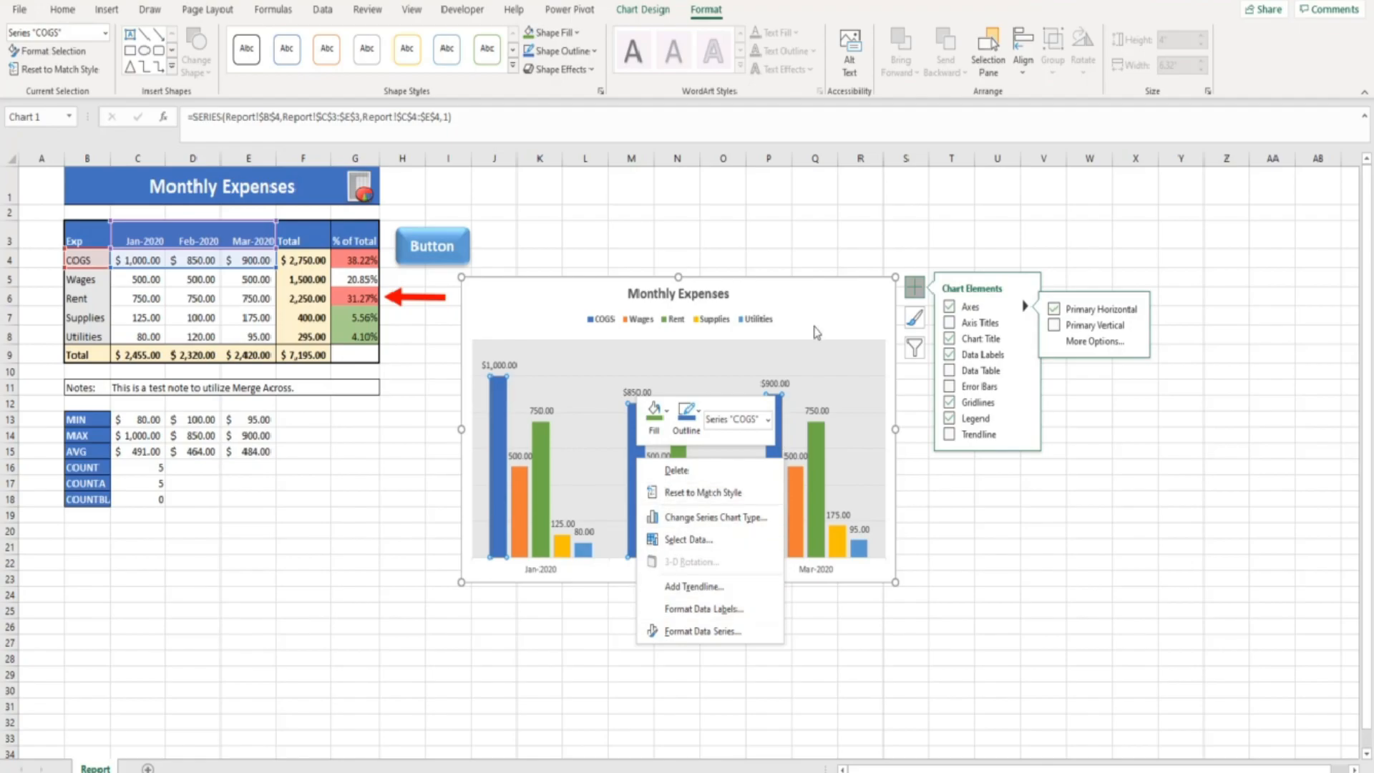
{"action": "key", "text": "Escape"}
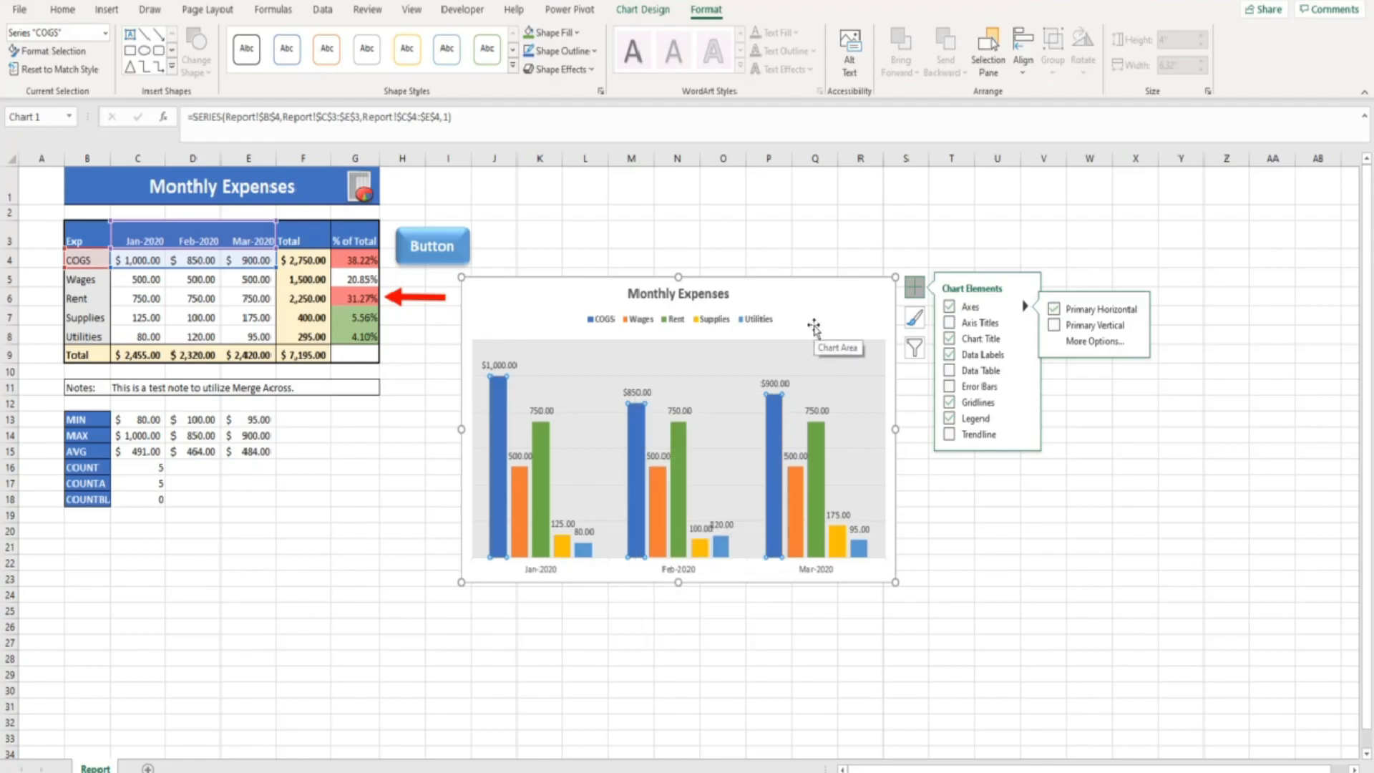